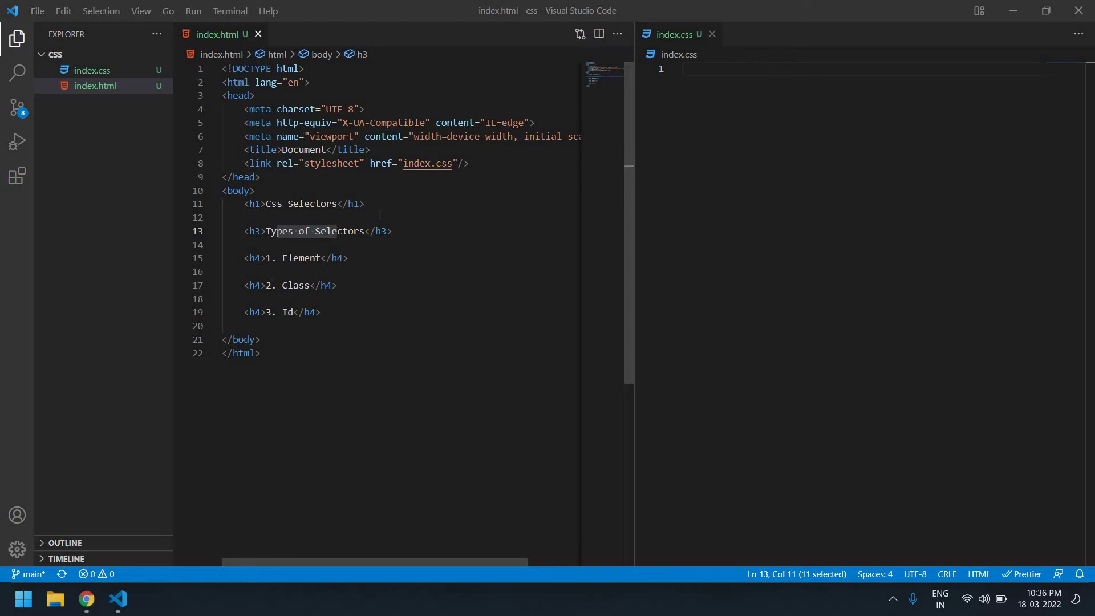
Look over the heading markup, then start an empty h1 rule in index.css
{"action": "left_click_drag", "start_coordinate": [267, 203], "coordinate": [313, 204]}
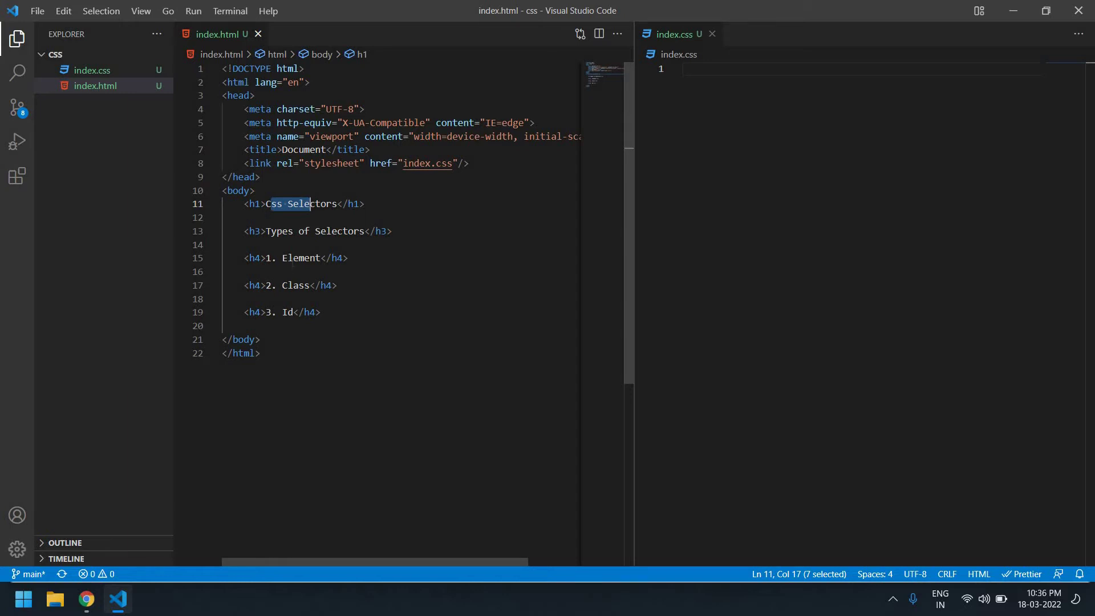
{"action": "double_click", "coordinate": [295, 259]}
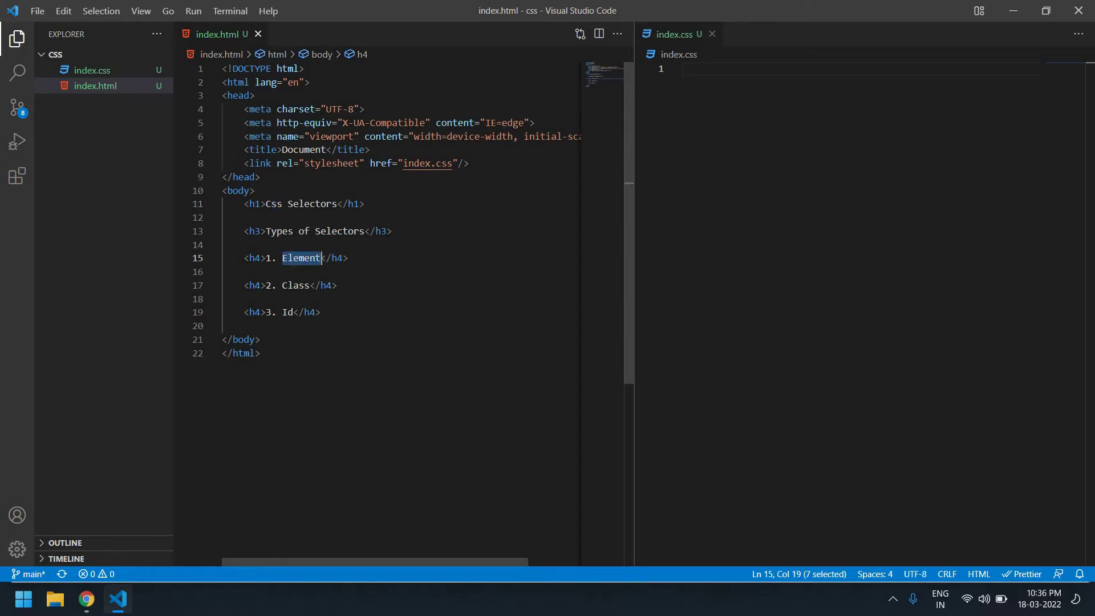
{"action": "left_click", "coordinate": [374, 257]}
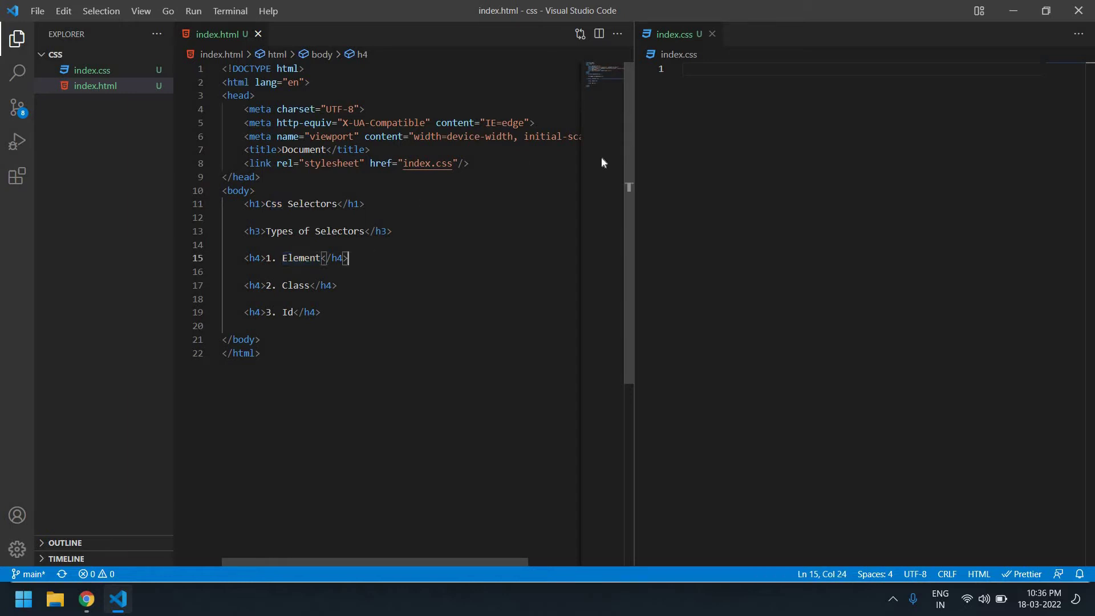
{"action": "left_click", "coordinate": [700, 74]}
{"action": "type", "text": "h1{"}
{"action": "key", "text": "Return"}
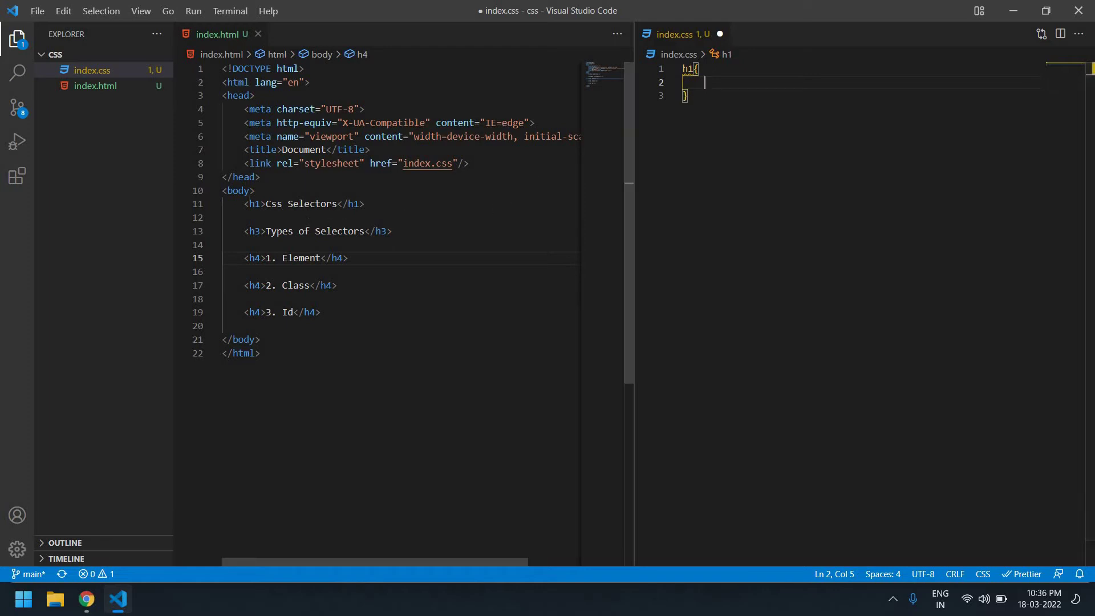
{"action": "mouse_move", "coordinate": [674, 82]}
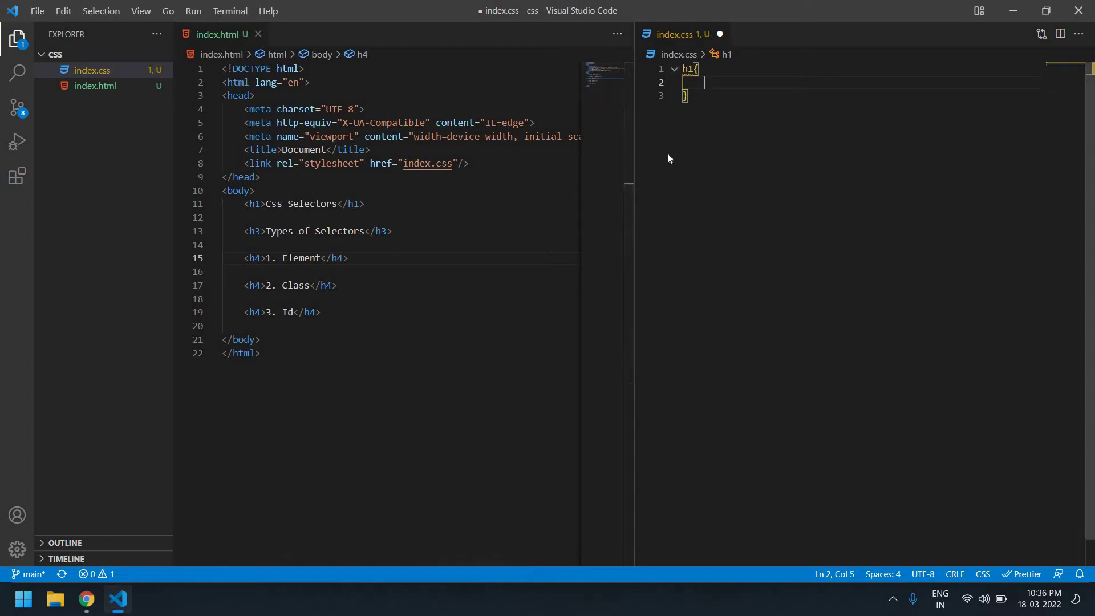
Change the h1 selector to body and give it background-color: grey
{"action": "double_click", "coordinate": [688, 69]}
{"action": "key", "text": "BackSpace"}
{"action": "type", "text": "body{"}
{"action": "key", "text": "Escape"}
{"action": "key", "text": "Down"}
{"action": "type", "text": "b"}
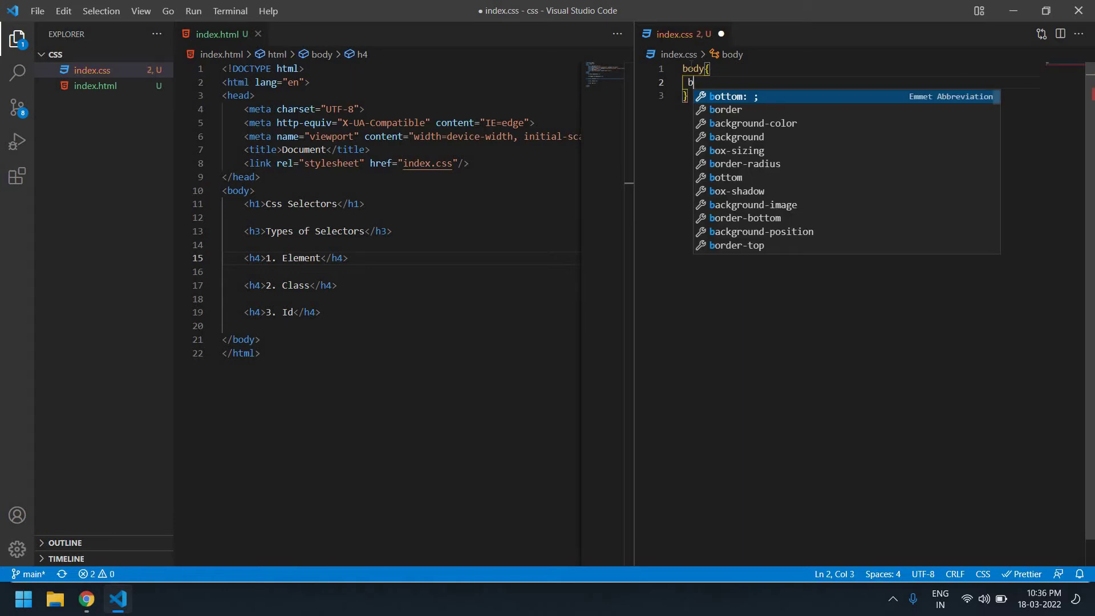
{"action": "key", "text": "Down"}
{"action": "key", "text": "Return"}
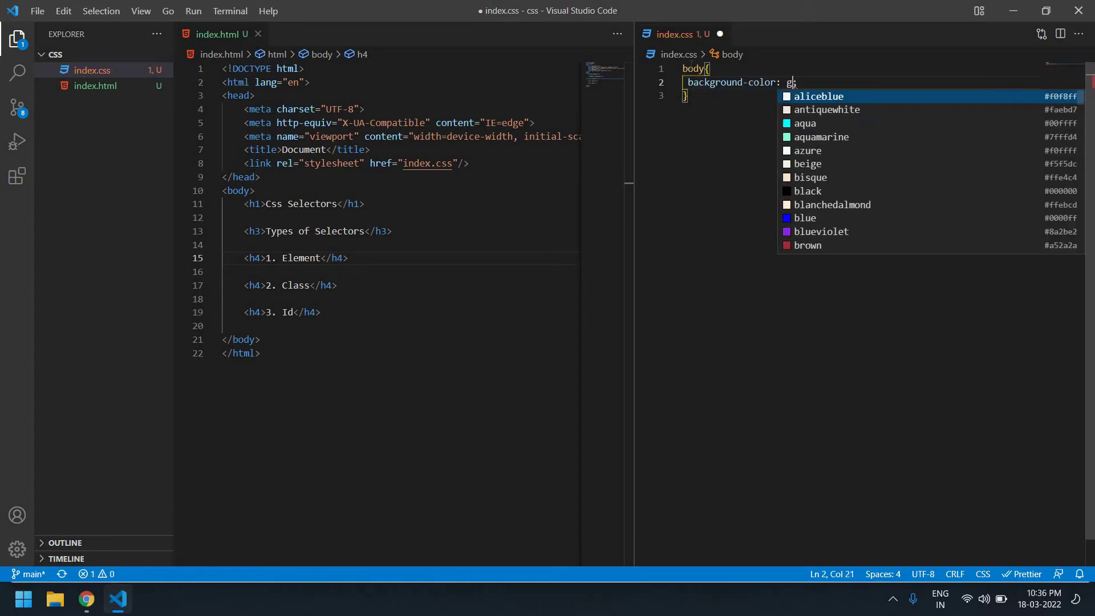
{"action": "type", "text": "grey"}
{"action": "key", "text": "Return"}
{"action": "key", "text": "End"}
{"action": "key", "text": "Return"}
{"action": "key", "text": "BackSpace"}
{"action": "key", "text": "BackSpace"}
Save index.css and reload the page in Chrome to show the grey background
{"action": "key", "text": "ctrl+s"}
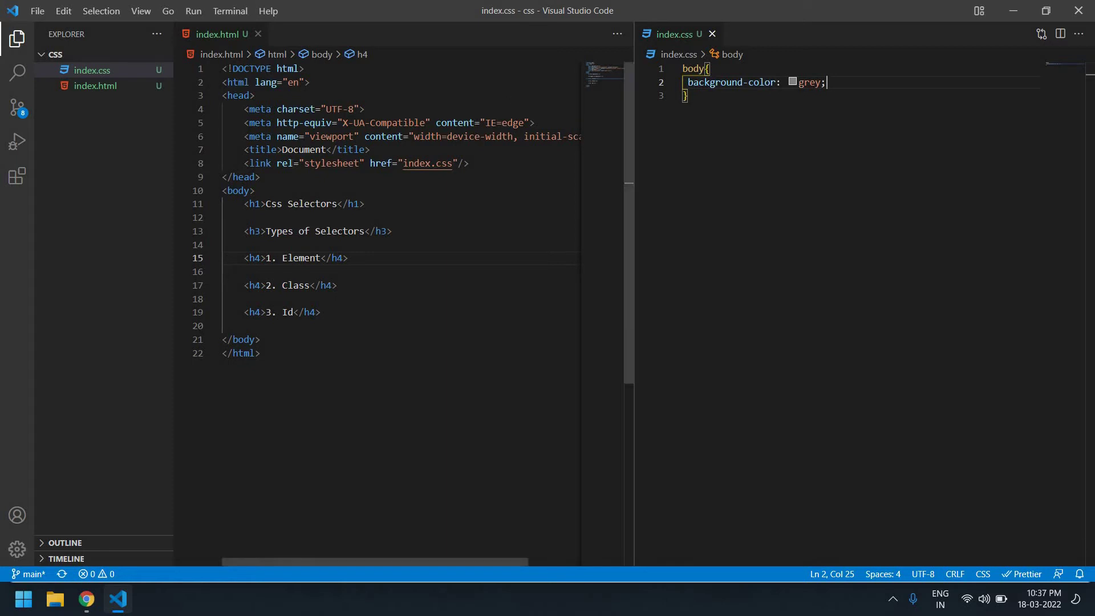
{"action": "left_click_drag", "start_coordinate": [224, 163], "coordinate": [420, 164]}
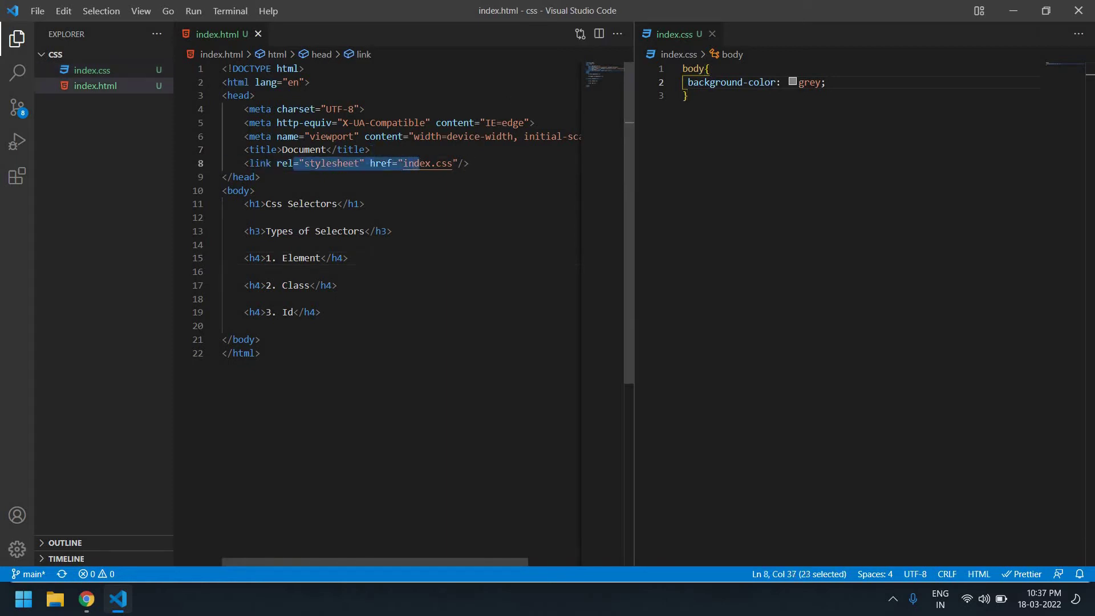
{"action": "left_click", "coordinate": [454, 163]}
{"action": "left_click", "coordinate": [771, 181]}
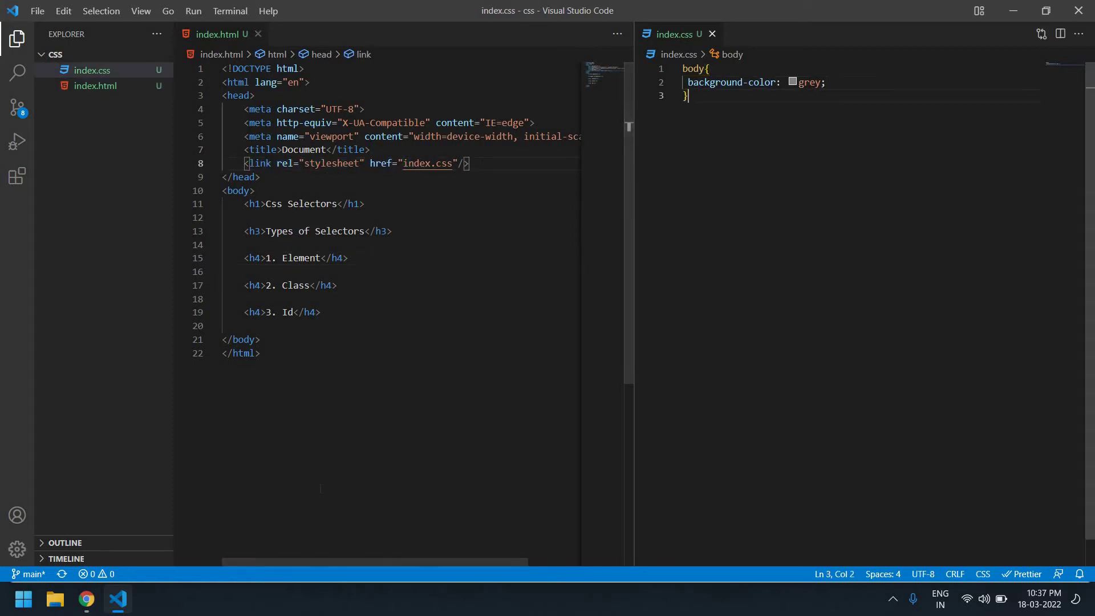
{"action": "key", "text": "alt+Tab"}
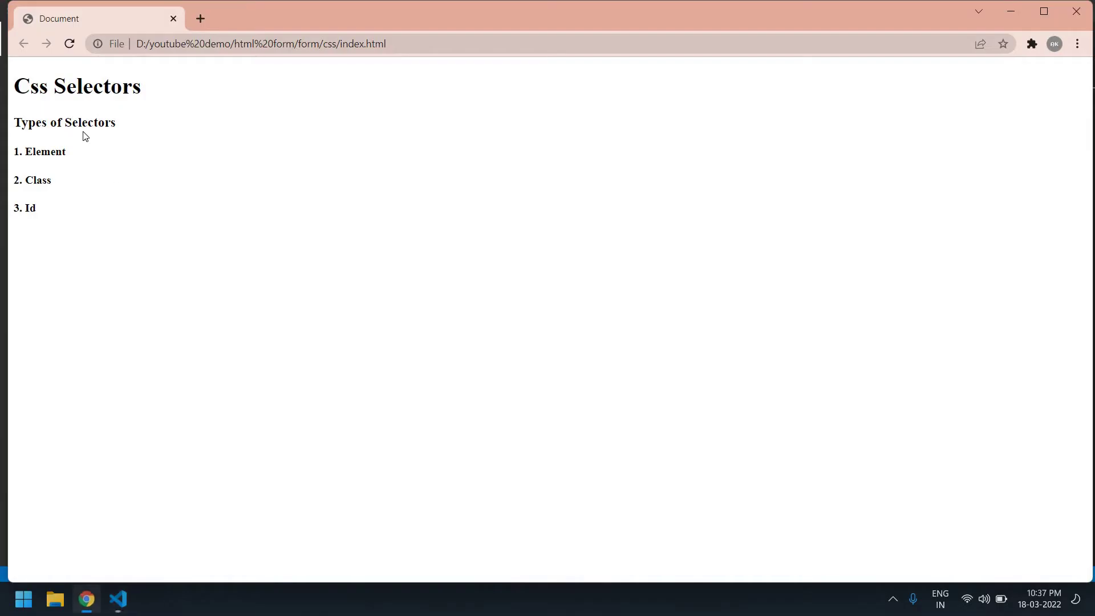
{"action": "key", "text": "ctrl+r"}
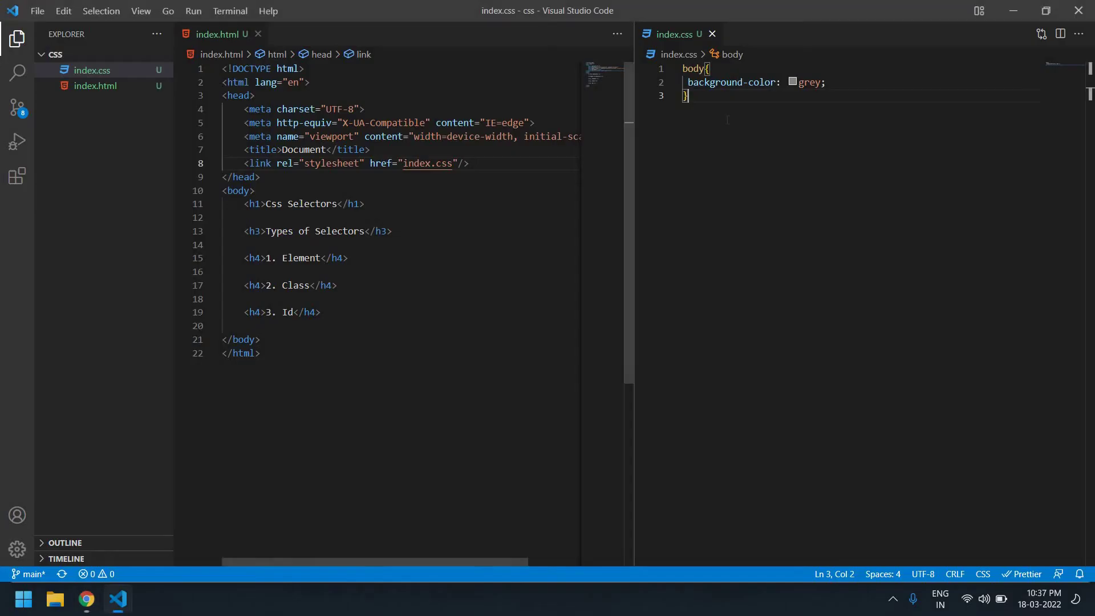
Back in VS Code, select all of index.css and then deselect the body rule
{"action": "key", "text": "ctrl+a"}
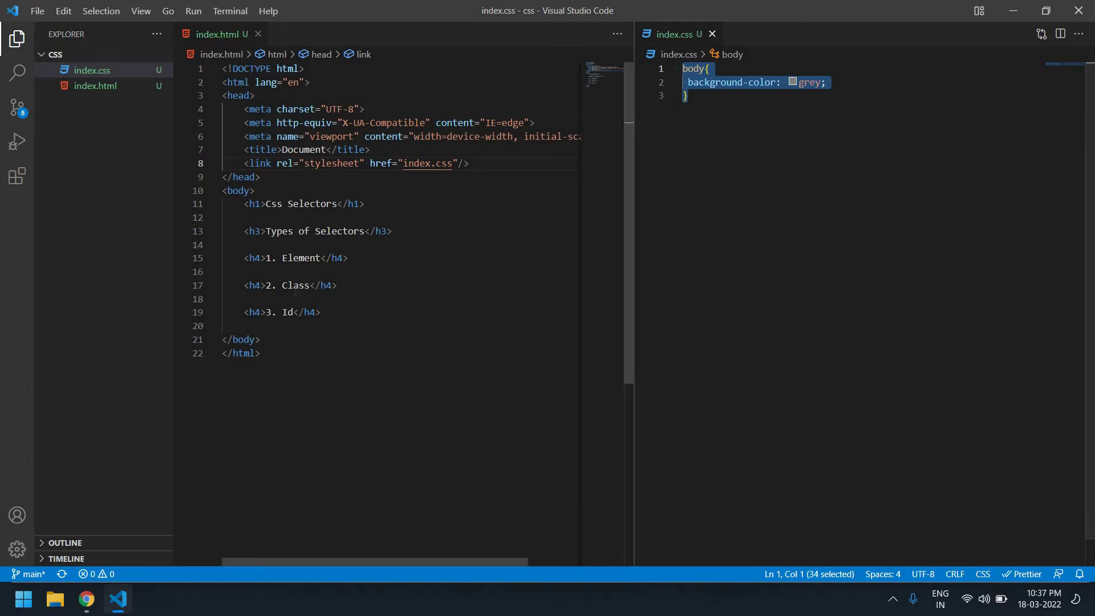
{"action": "left_click", "coordinate": [727, 101]}
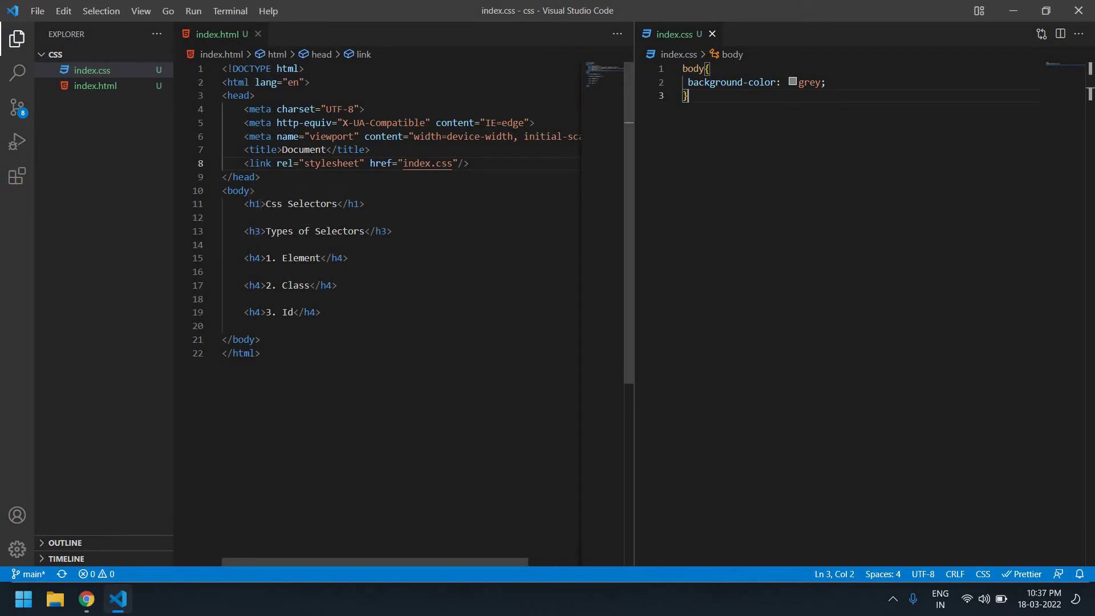
Add class="main" to the h1 tag and add a new line after the body rule
{"action": "left_click", "coordinate": [260, 203]}
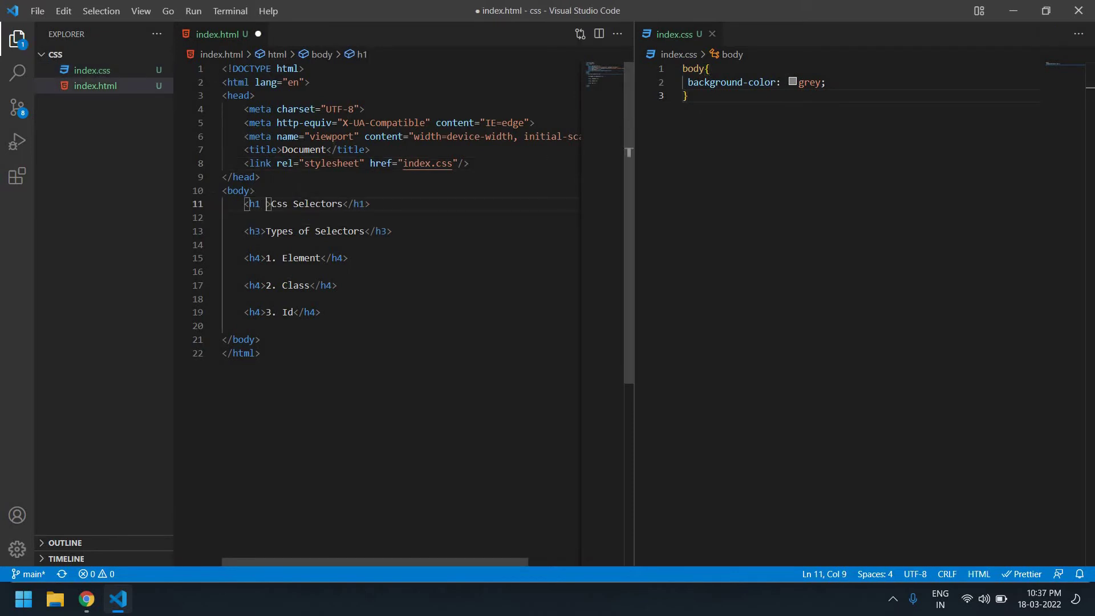
{"action": "type", "text": "c"}
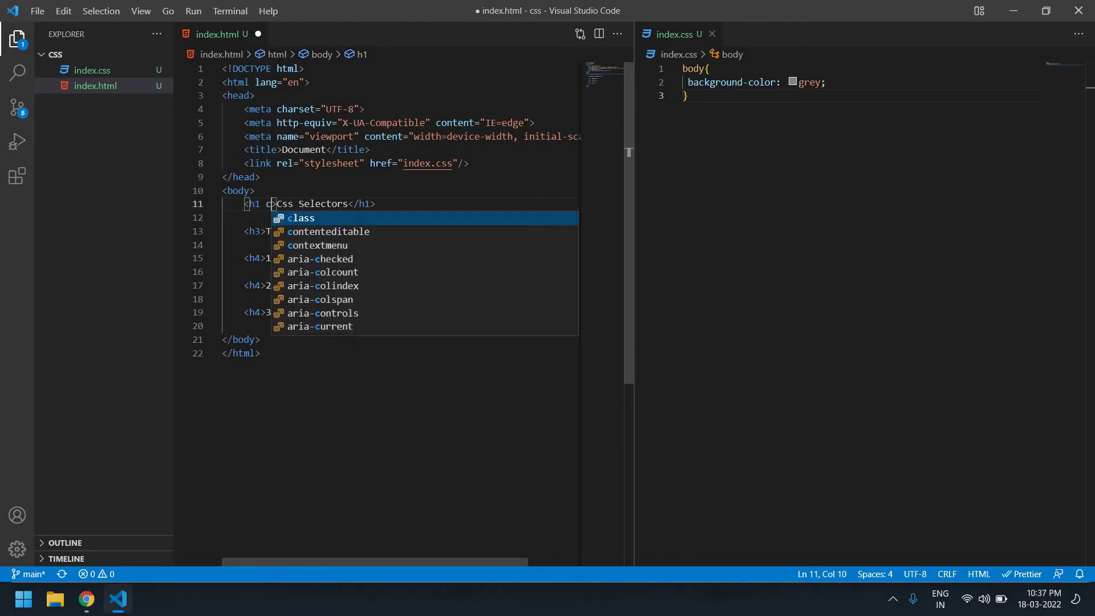
{"action": "type", "text": "la"}
{"action": "key", "text": "Return"}
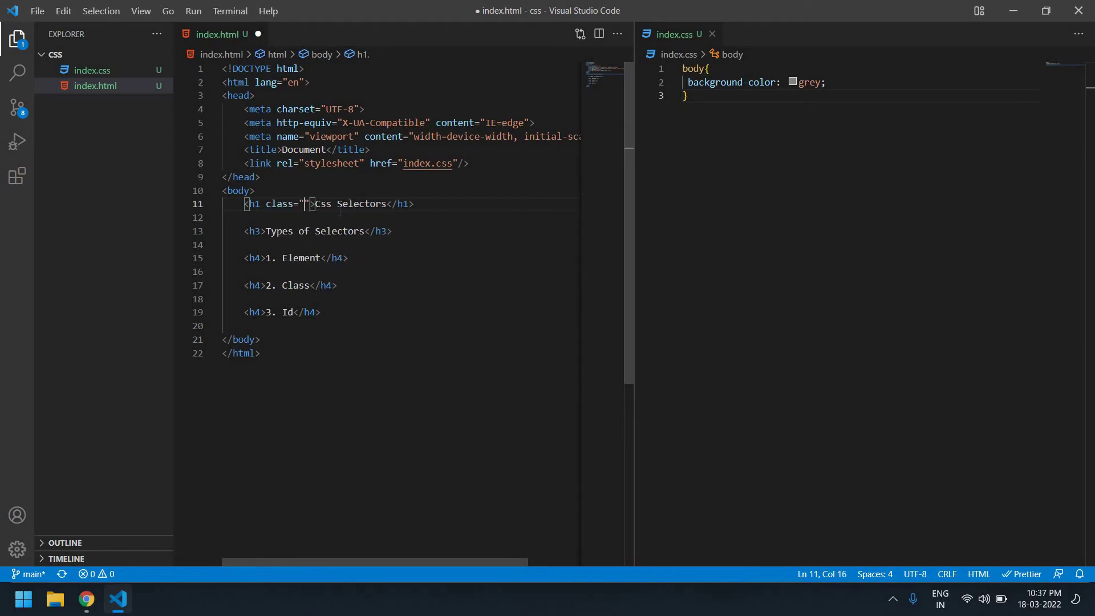
{"action": "type", "text": "main"}
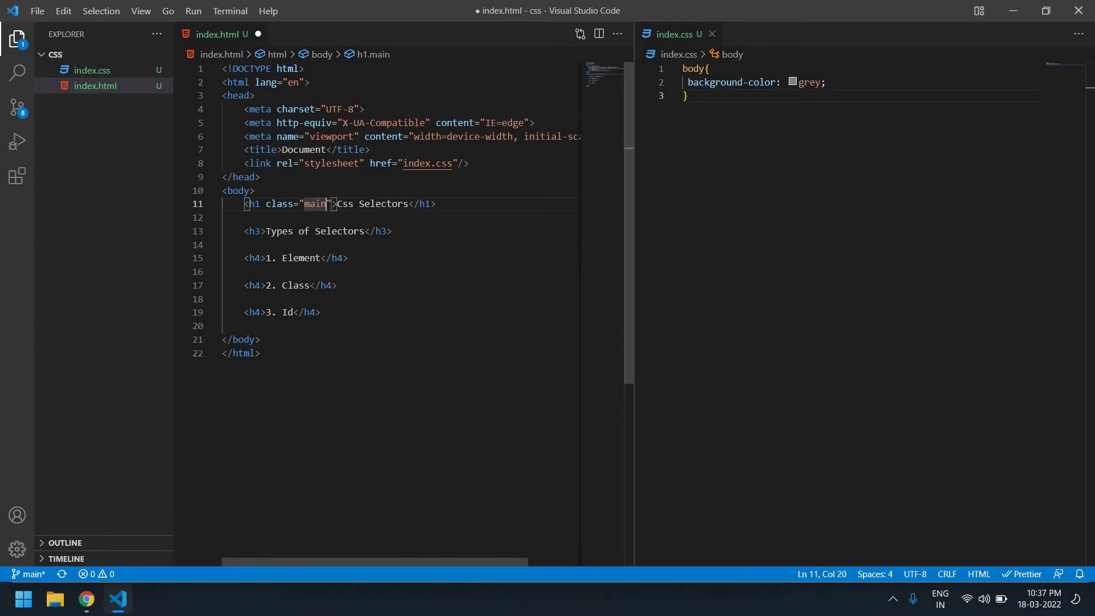
{"action": "key", "text": "ctrl+d"}
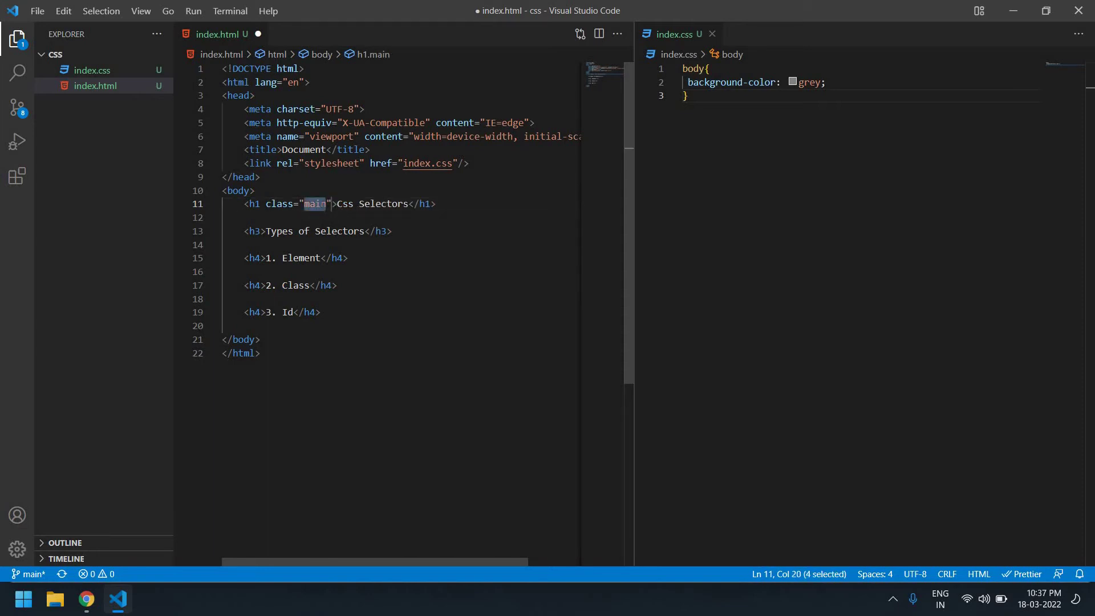
{"action": "left_click", "coordinate": [732, 132]}
{"action": "key", "text": "Return"}
{"action": "type", "text": "."}
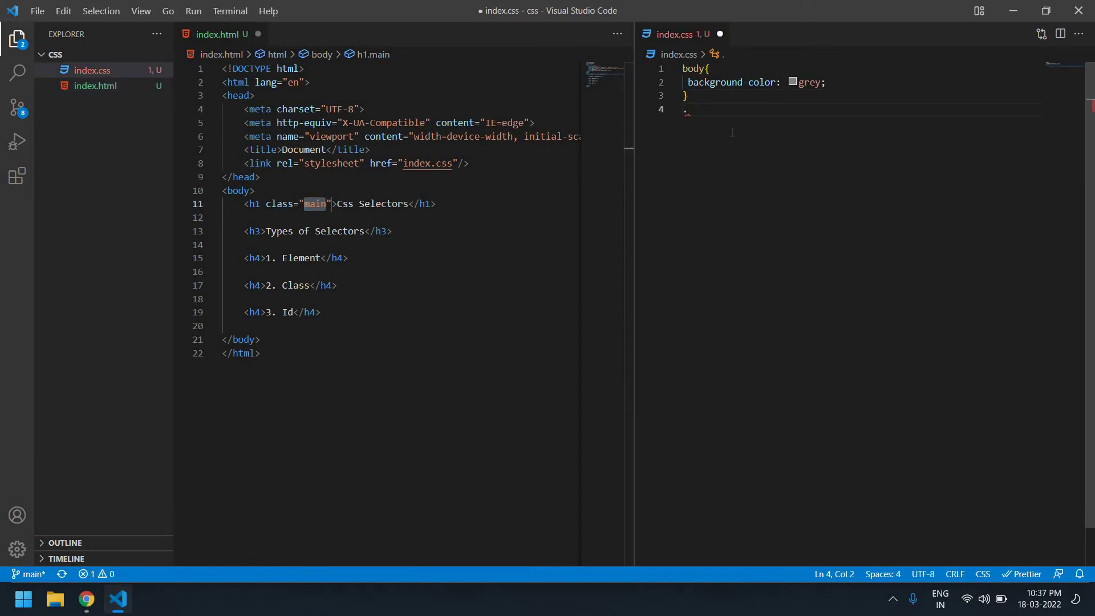
{"action": "type", "text": "main"}
{"action": "type", "text": "{"}
Start the .main rule in index.css with its braces on separate lines
{"action": "key", "text": "Return"}
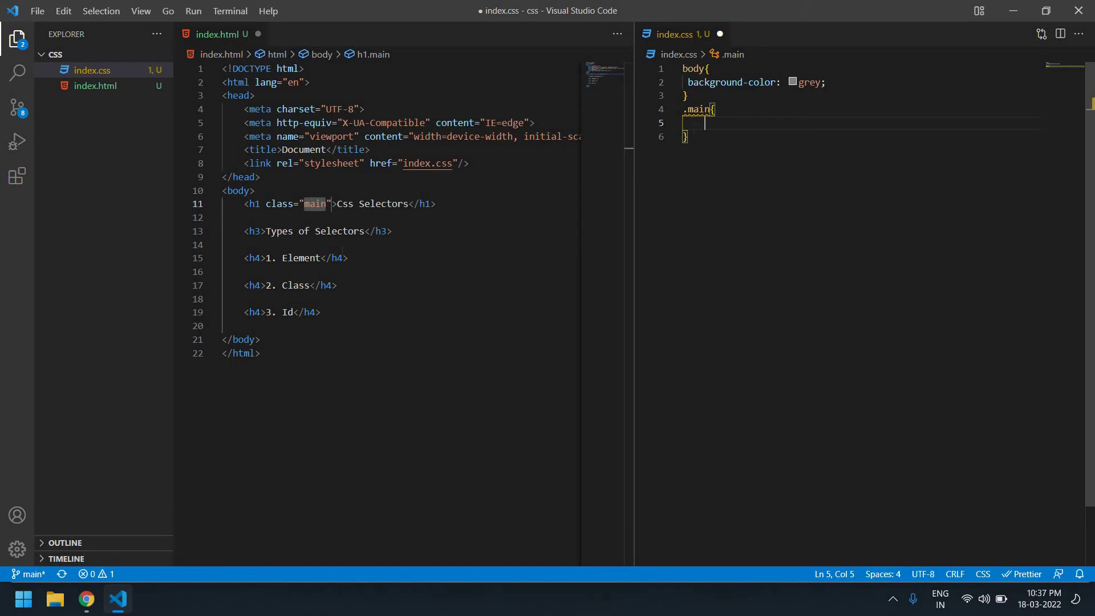
{"action": "left_click_drag", "start_coordinate": [267, 204], "coordinate": [408, 204]}
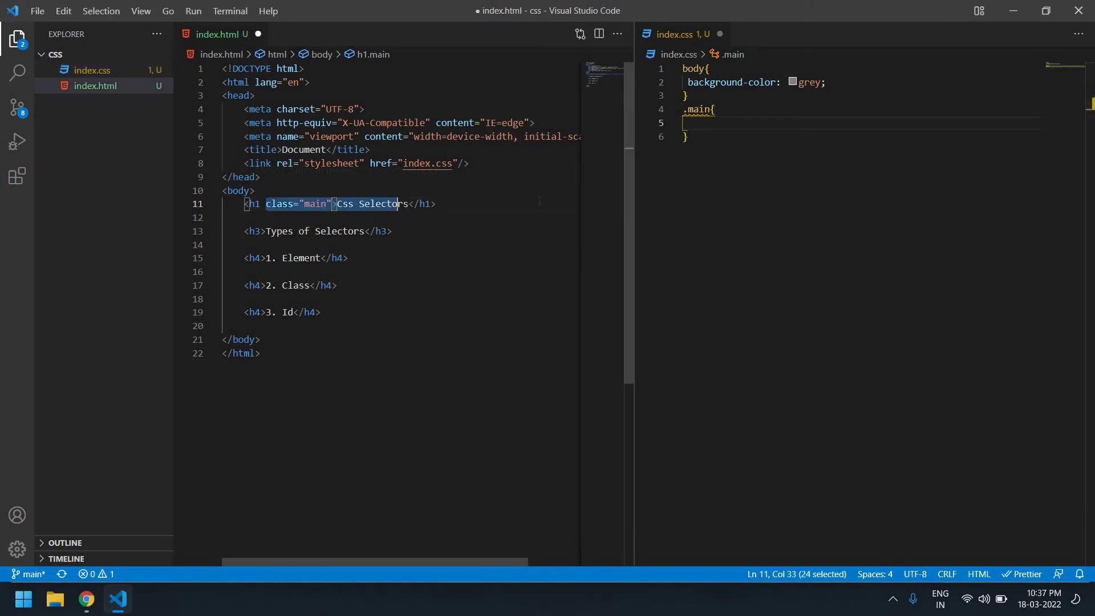
{"action": "left_click", "coordinate": [704, 122]}
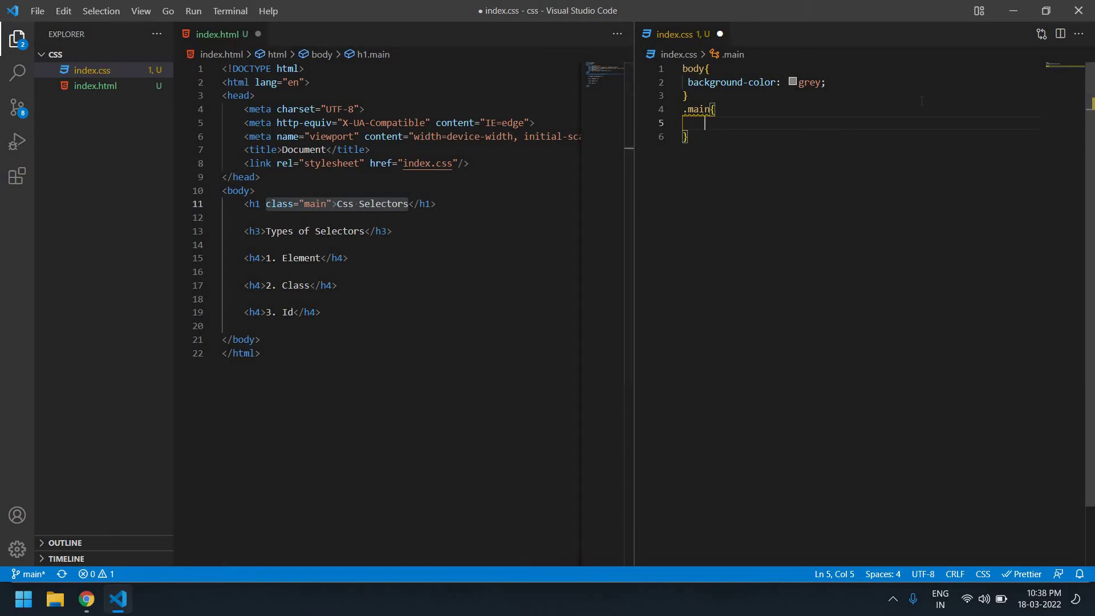
{"action": "type", "text": "fon"}
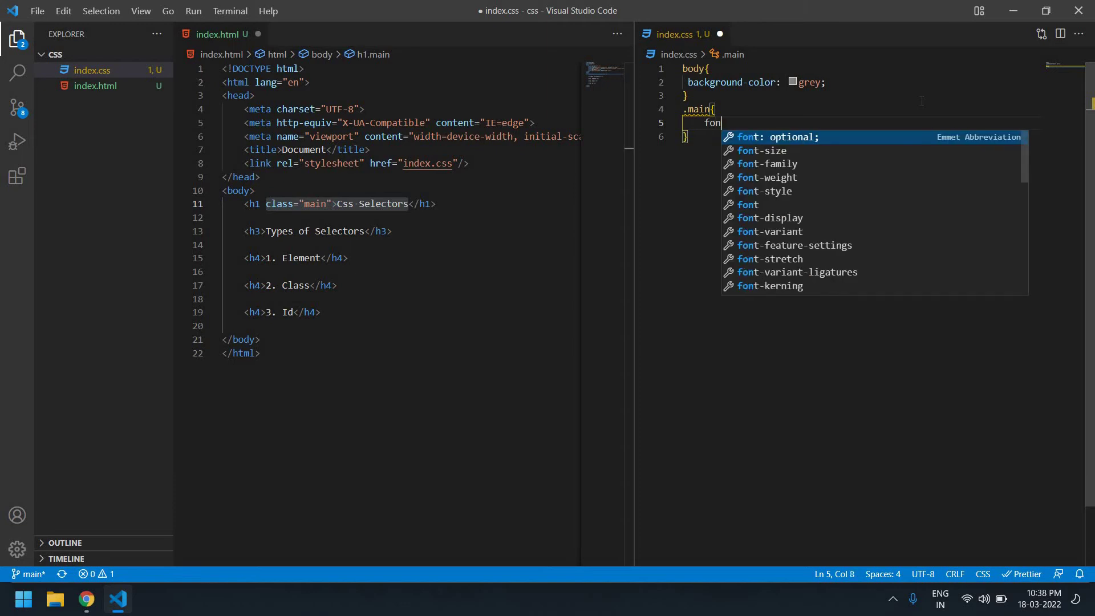
Add font-size: 34px and color: white to the .main rule and save
{"action": "key", "text": "Down"}
{"action": "key", "text": "Return"}
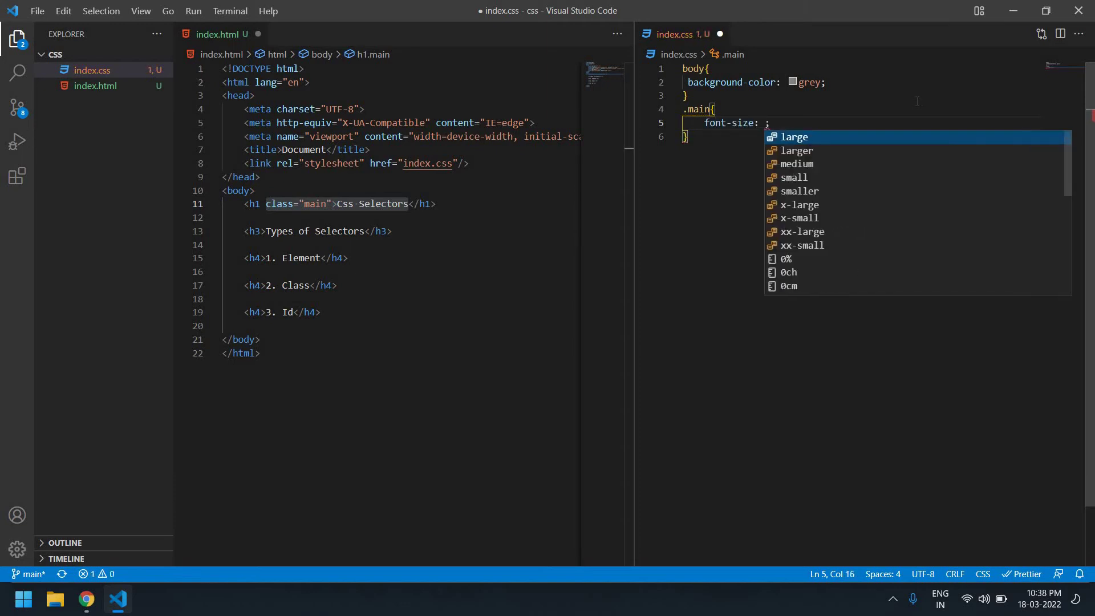
{"action": "type", "text": "3"}
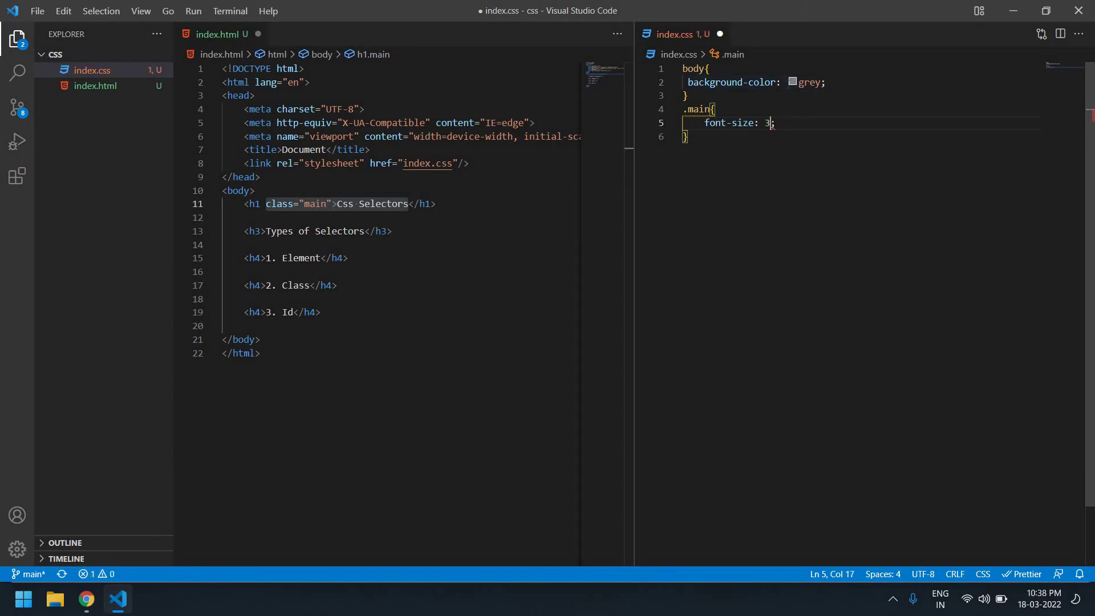
{"action": "type", "text": "4px"}
{"action": "key", "text": "Right"}
{"action": "key", "text": "Return"}
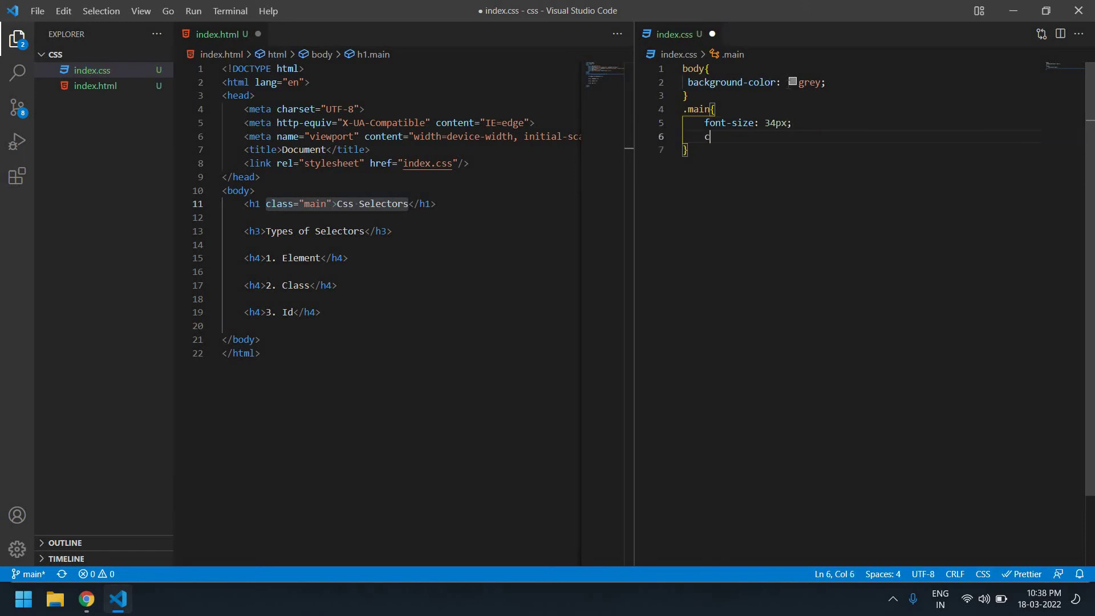
{"action": "type", "text": "co"}
{"action": "key", "text": "Return"}
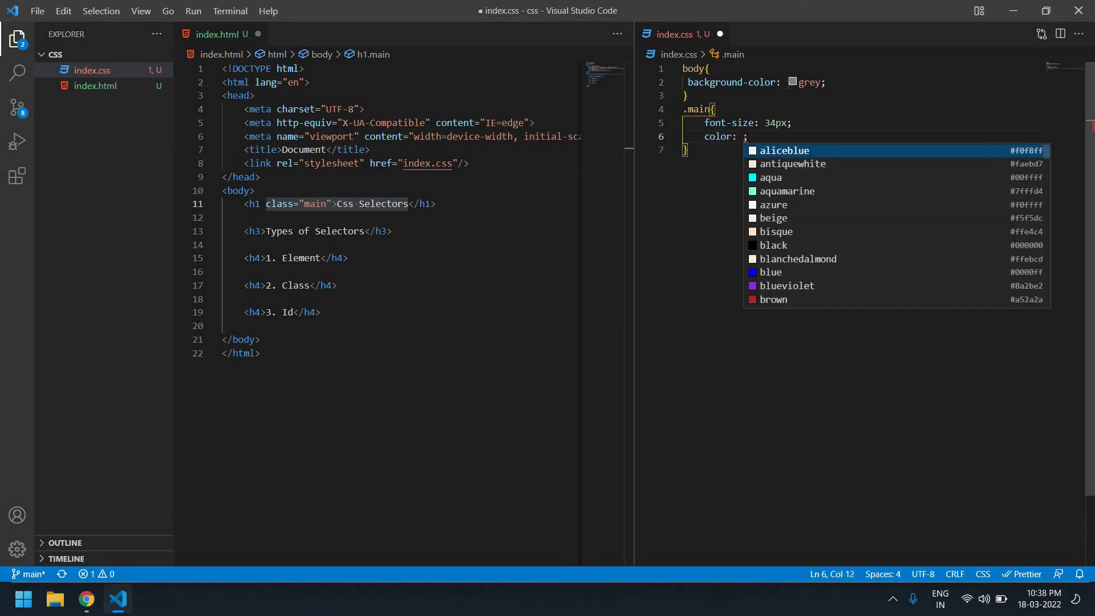
{"action": "type", "text": "w"}
{"action": "key", "text": "Down"}
{"action": "key", "text": "Return"}
{"action": "key", "text": "ctrl+s"}
Save index.html, reload Chrome, and highlight the larger white Css Selectors heading
{"action": "left_click", "coordinate": [410, 232]}
{"action": "key", "text": "ctrl+s"}
{"action": "left_click", "coordinate": [82, 600]}
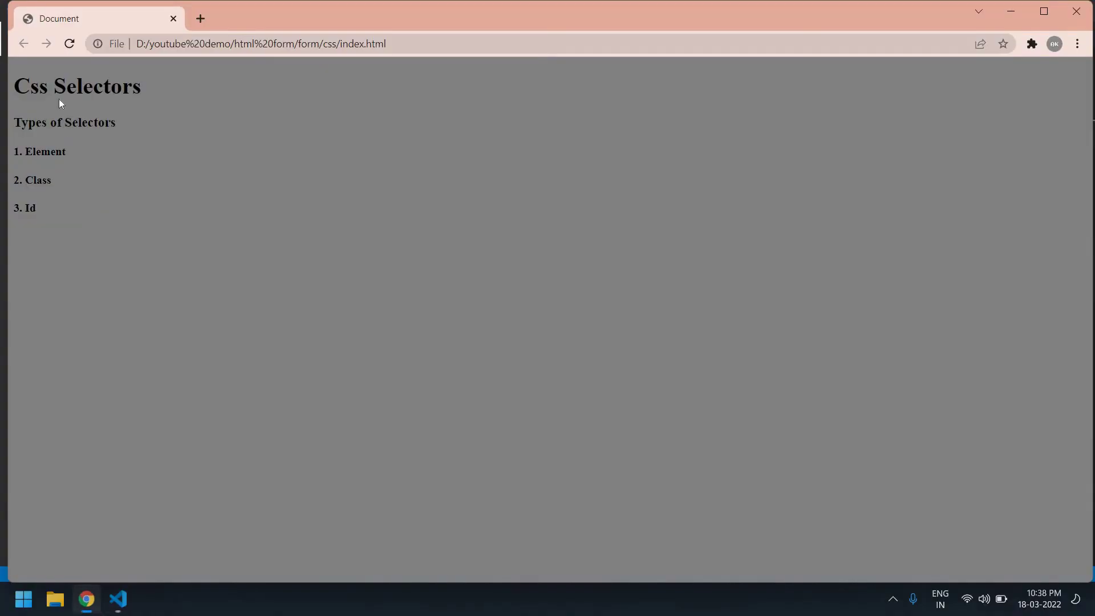
{"action": "left_click", "coordinate": [69, 44]}
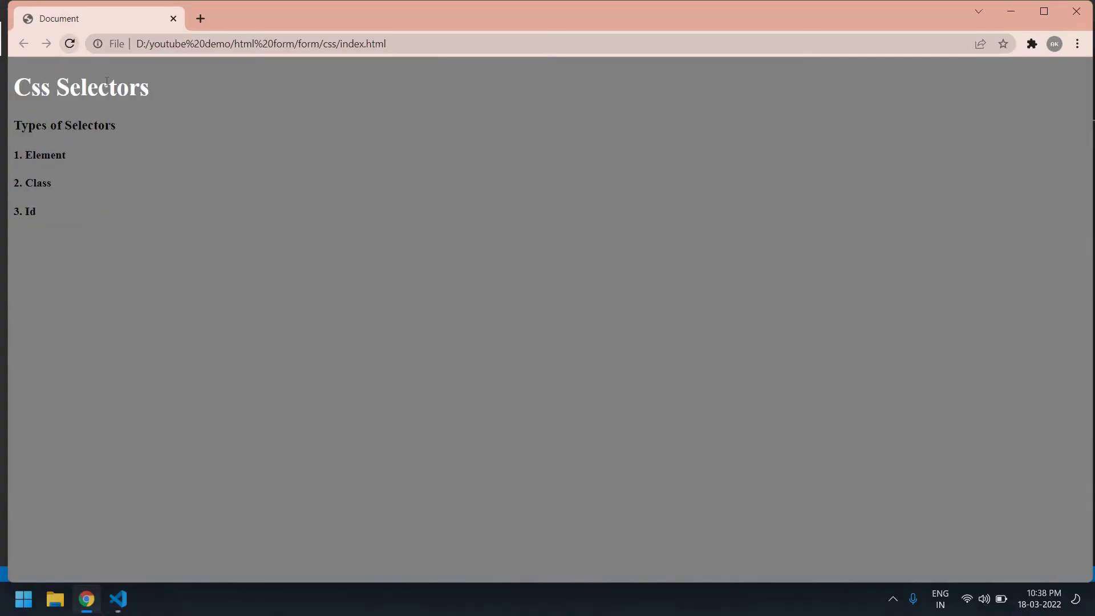
{"action": "left_click_drag", "start_coordinate": [150, 87], "coordinate": [14, 87]}
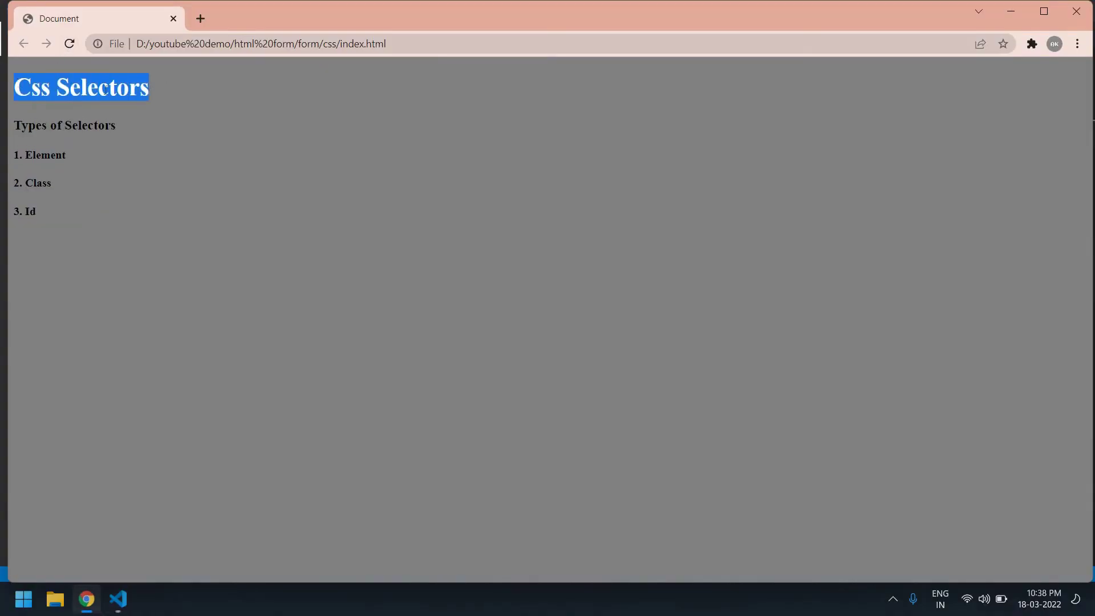
Add id="new" to the '3. Id' h4 on line 19 and save index.html
{"action": "left_click", "coordinate": [119, 599]}
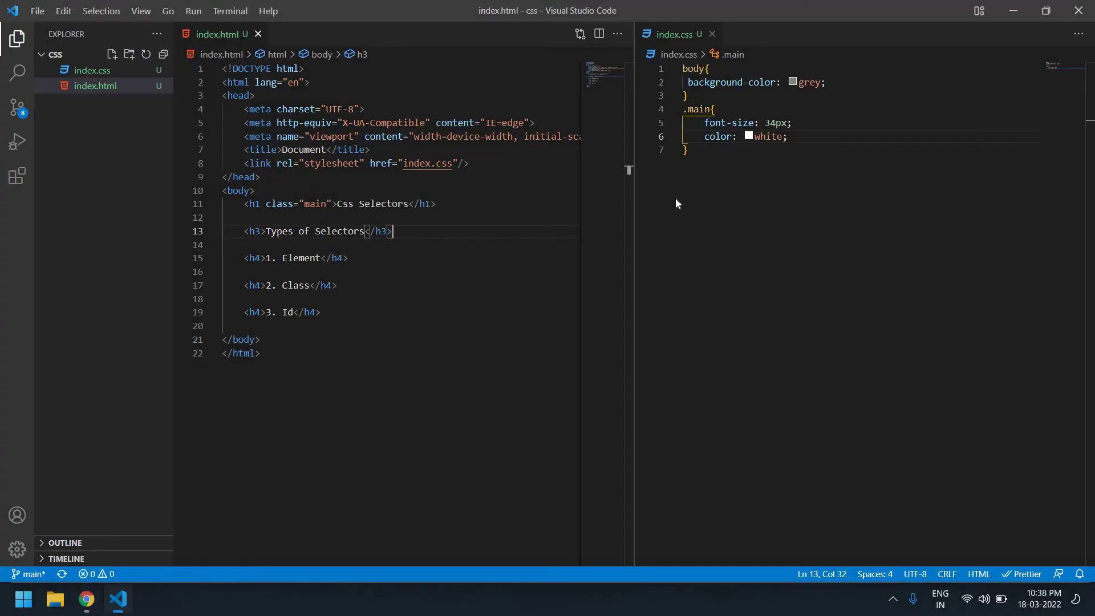
{"action": "left_click", "coordinate": [792, 159]}
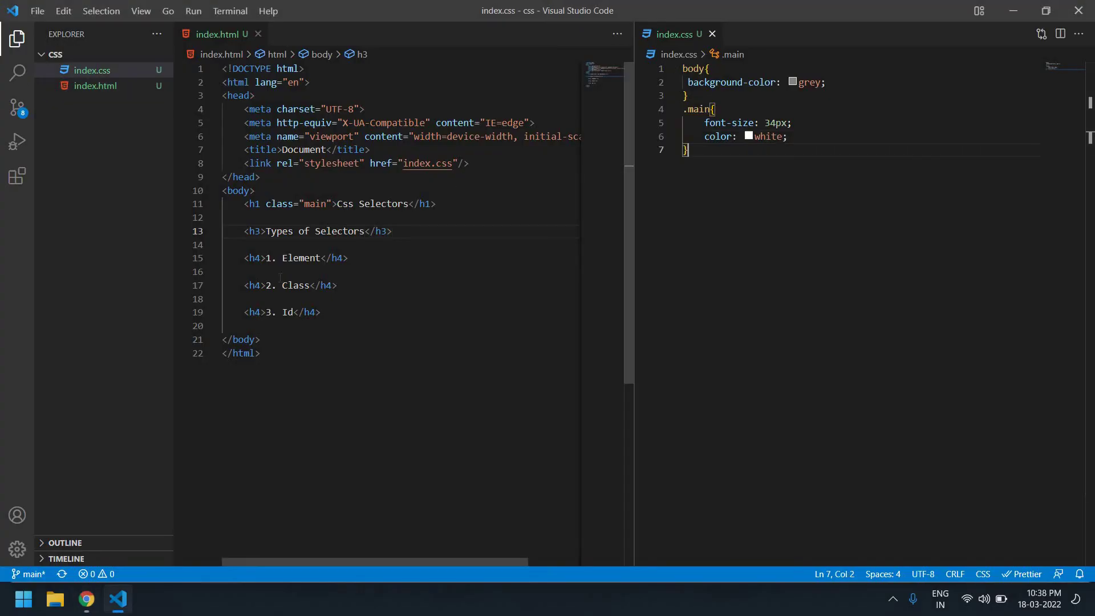
{"action": "double_click", "coordinate": [288, 313]}
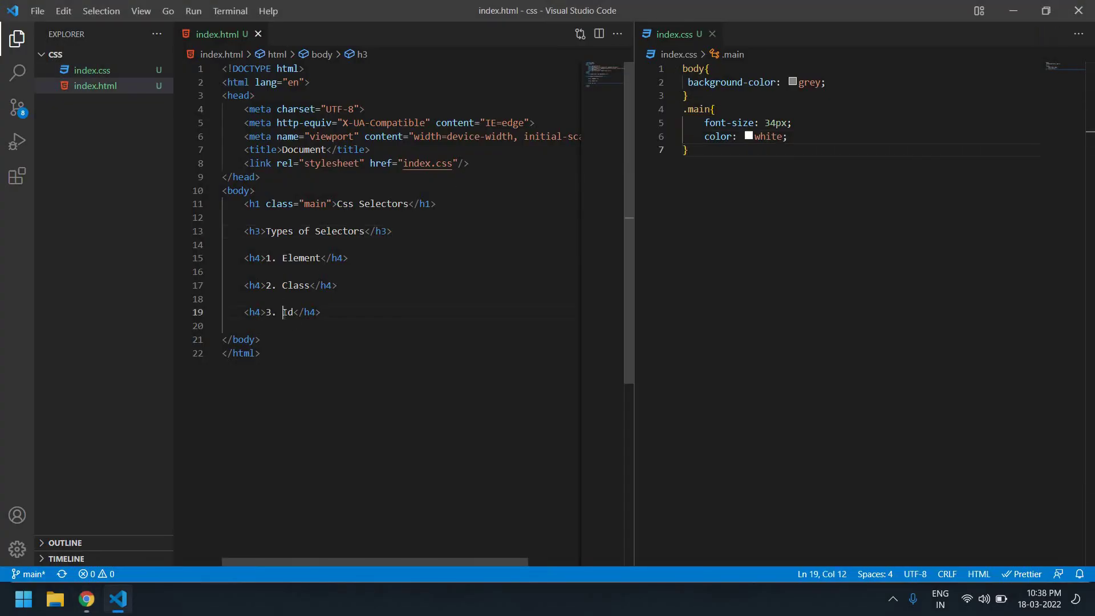
{"action": "left_click", "coordinate": [261, 312]}
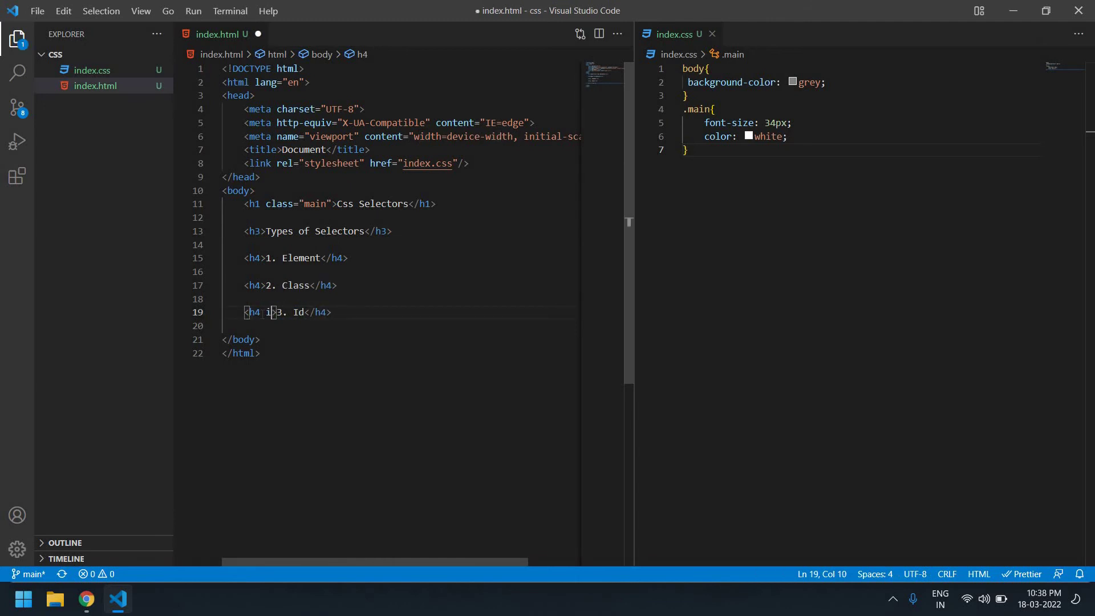
{"action": "type", "text": "id"}
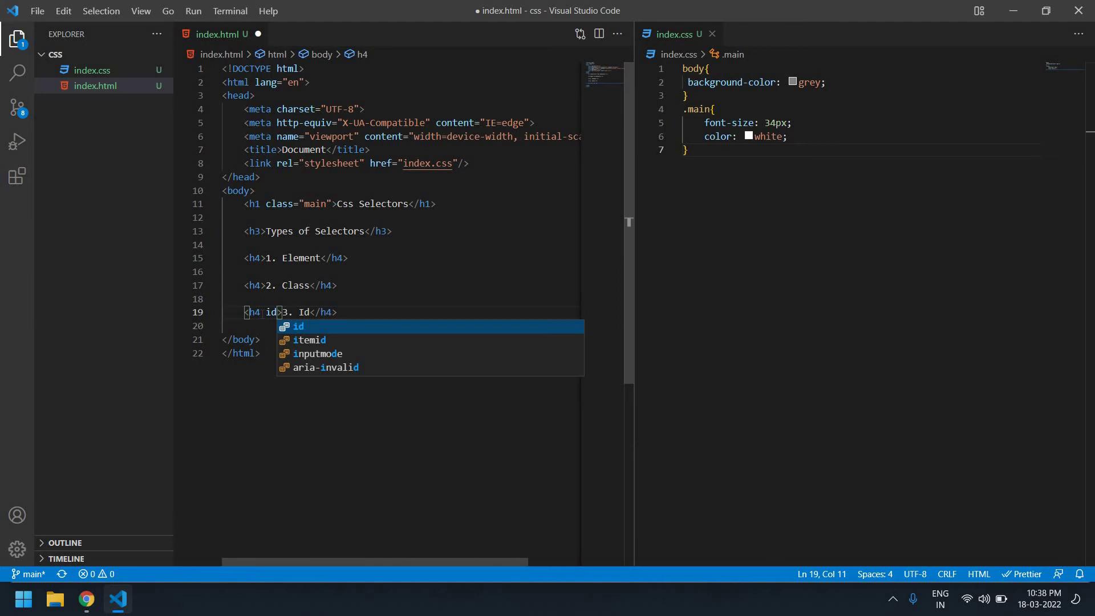
{"action": "key", "text": "Return"}
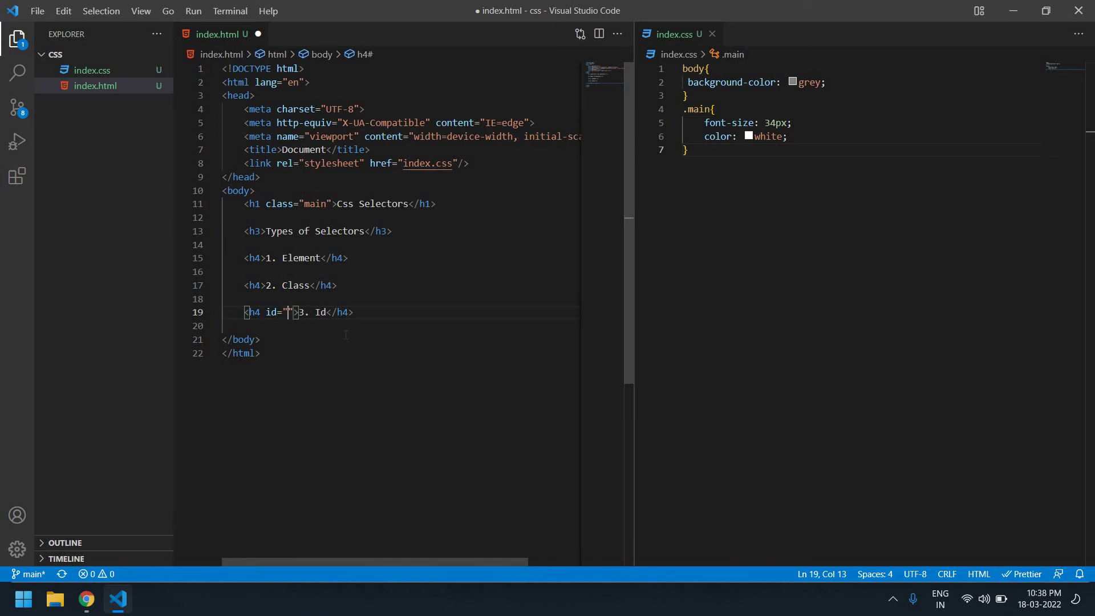
{"action": "type", "text": "new"}
{"action": "left_click", "coordinate": [379, 314]}
{"action": "key", "text": "ctrl+s"}
Start a #new rule in index.css and give it color: white
{"action": "left_click", "coordinate": [702, 165]}
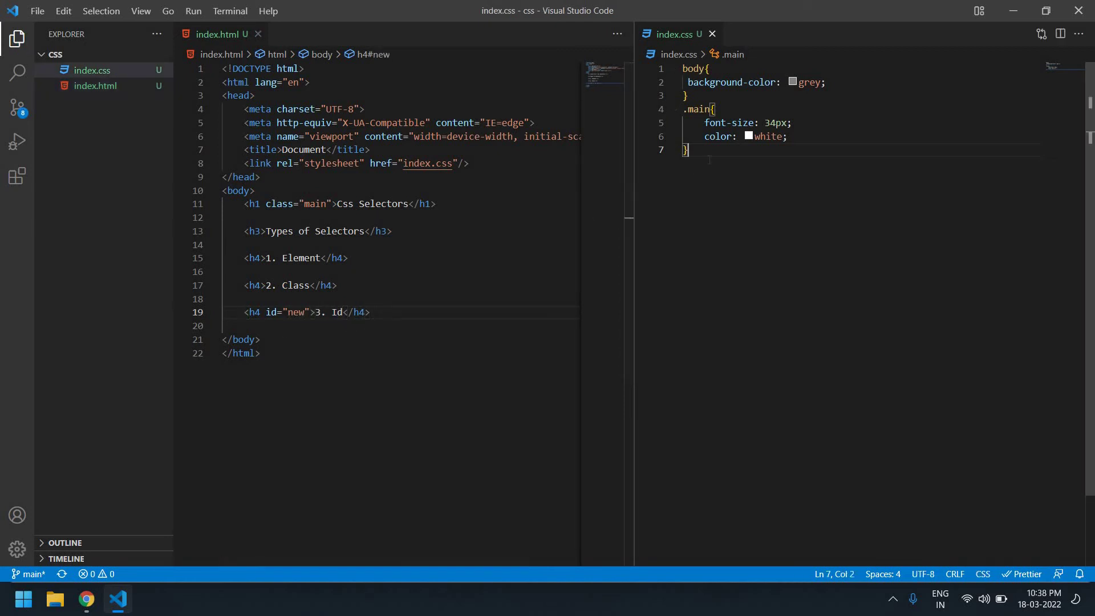
{"action": "key", "text": "Return"}
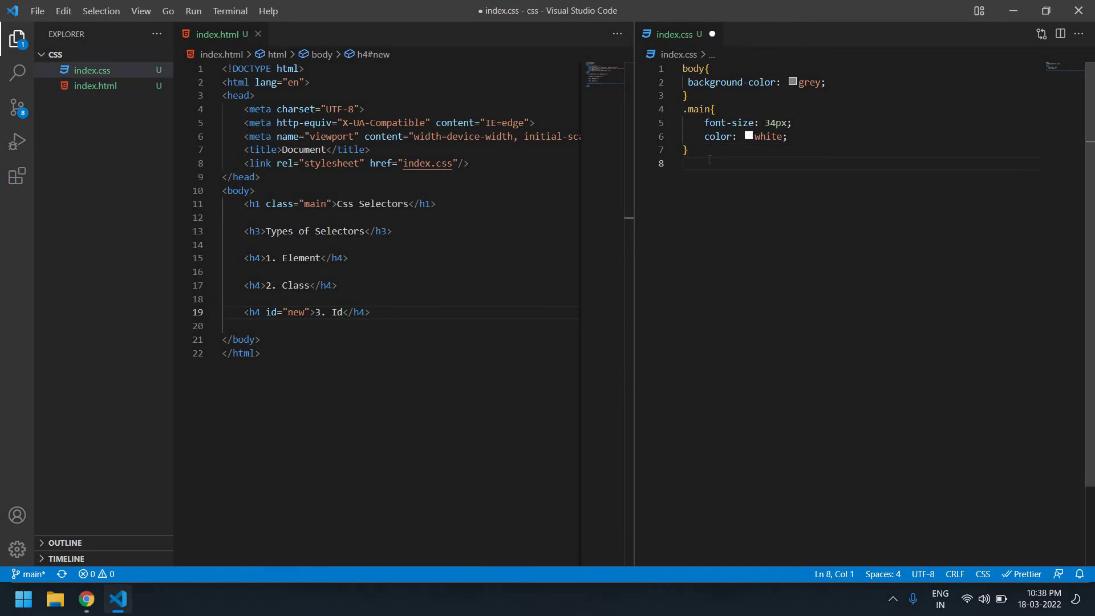
{"action": "type", "text": "#"}
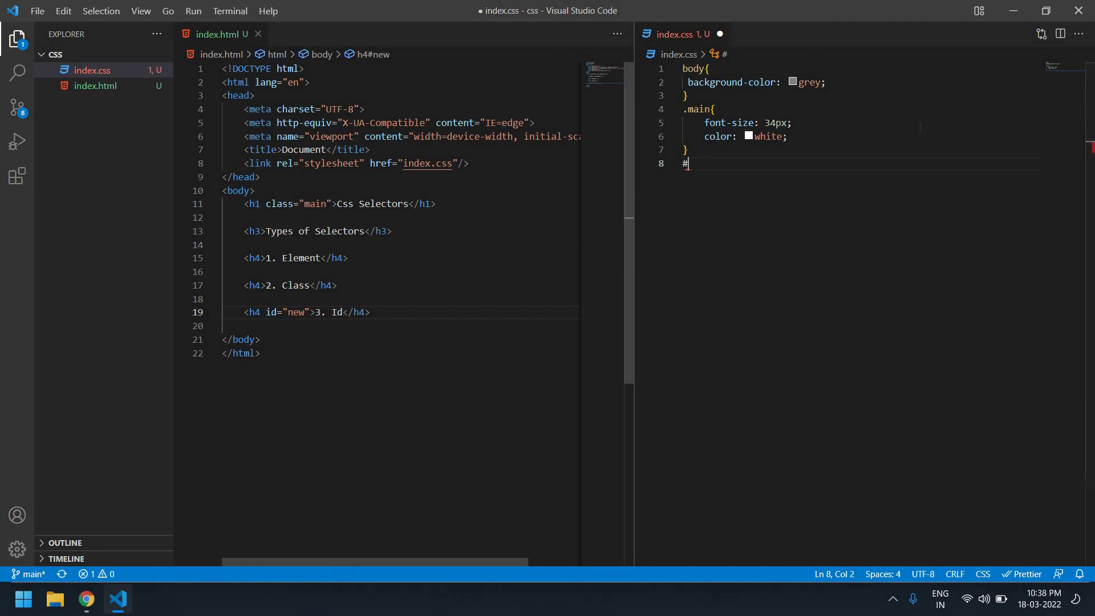
{"action": "type", "text": "new"}
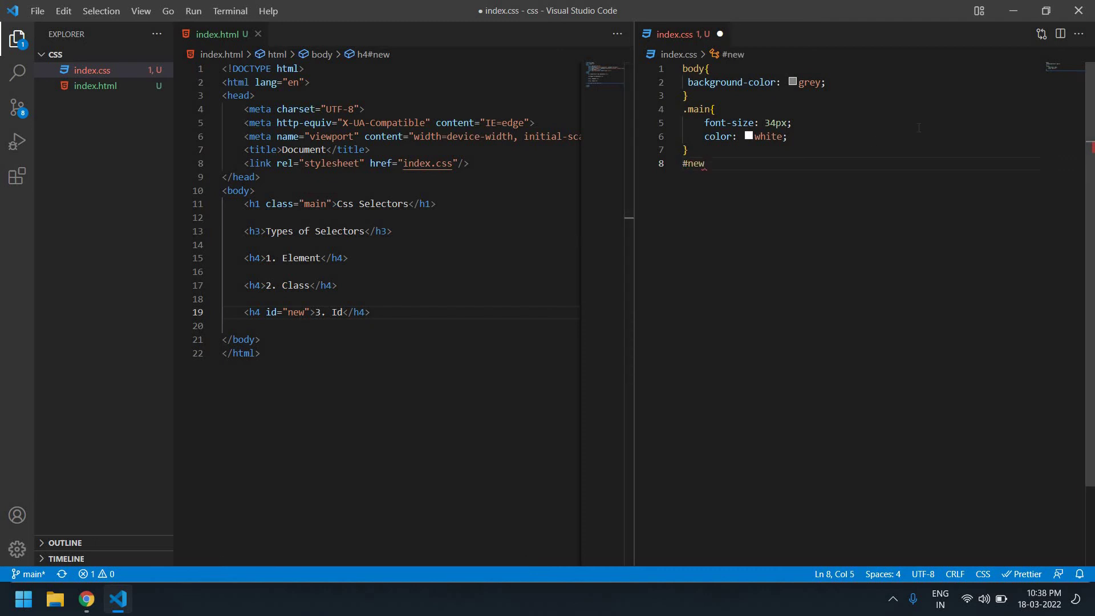
{"action": "type", "text": "{"}
{"action": "key", "text": "Return"}
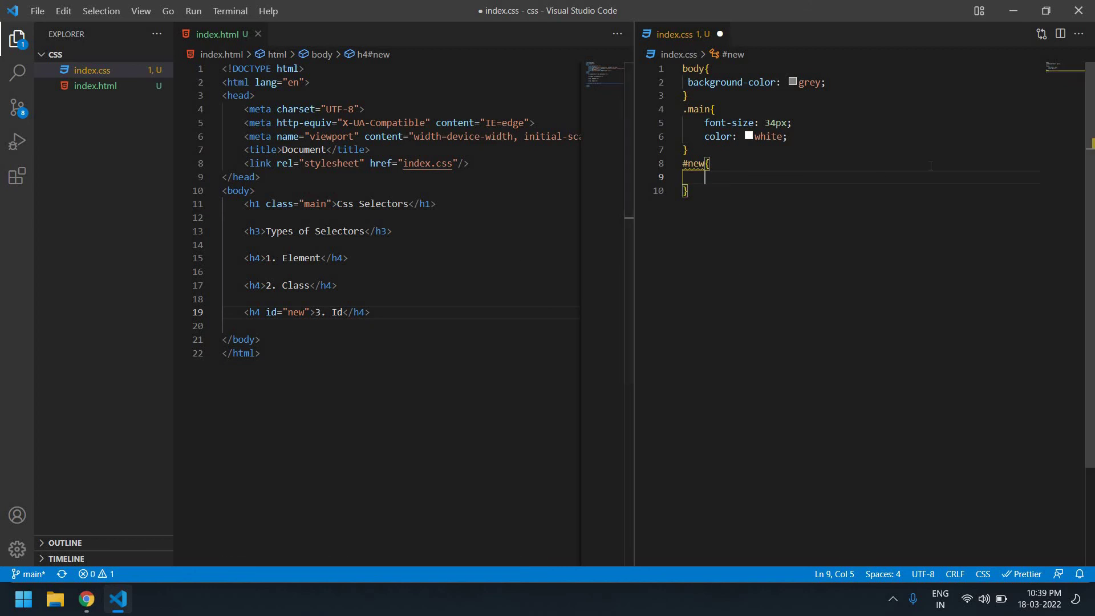
{"action": "type", "text": "ba"}
{"action": "key", "text": "BackSpace"}
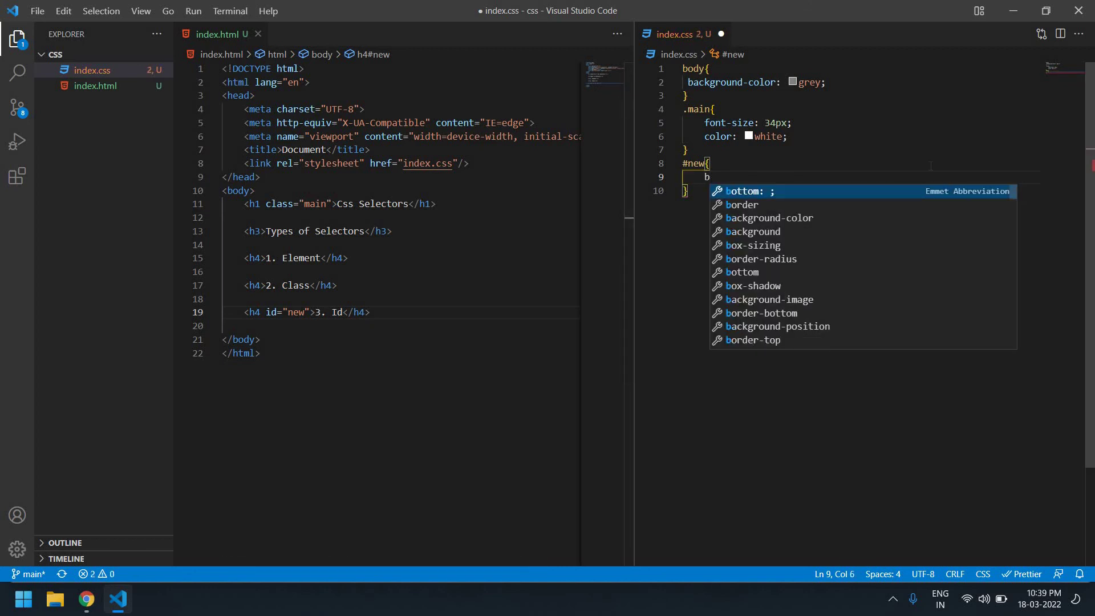
{"action": "key", "text": "BackSpace"}
{"action": "type", "text": "co"}
{"action": "key", "text": "Down"}
{"action": "key", "text": "Return"}
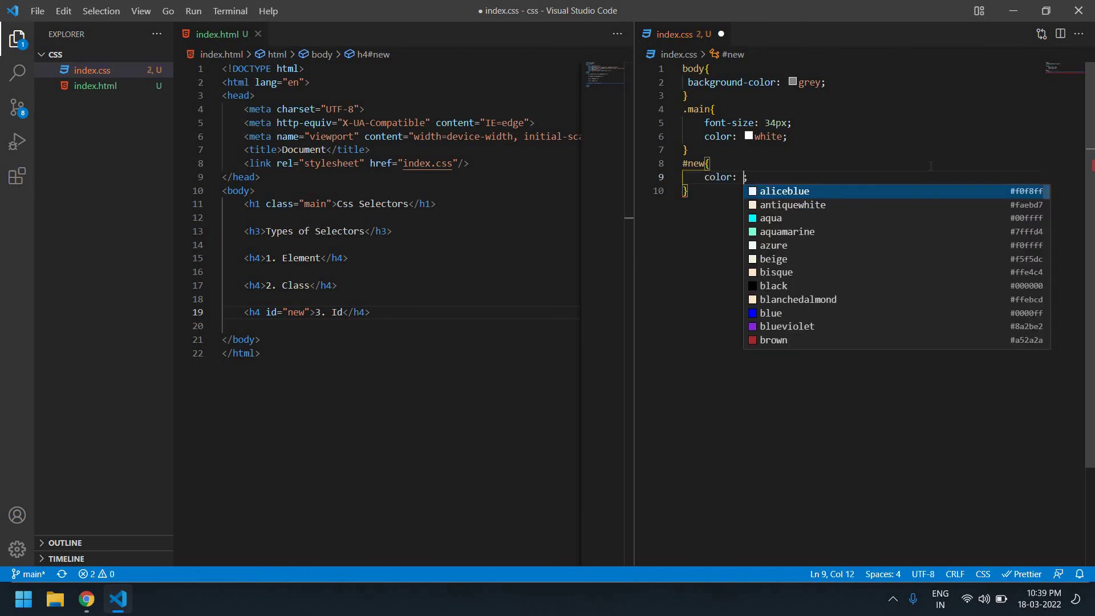
{"action": "type", "text": "wh"}
{"action": "key", "text": "Down"}
{"action": "key", "text": "Return"}
{"action": "key", "text": "Return"}
{"action": "type", "text": "c"}
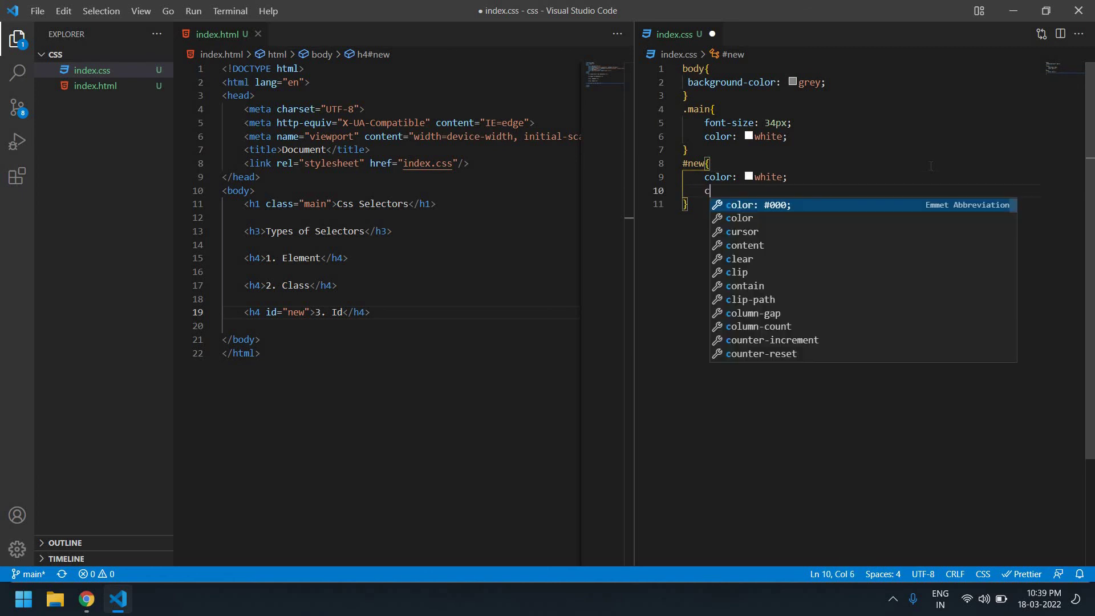
Remove the unwanted extra color line, add font-size: 50px to #new, and save
{"action": "key", "text": "Down"}
{"action": "key", "text": "Return"}
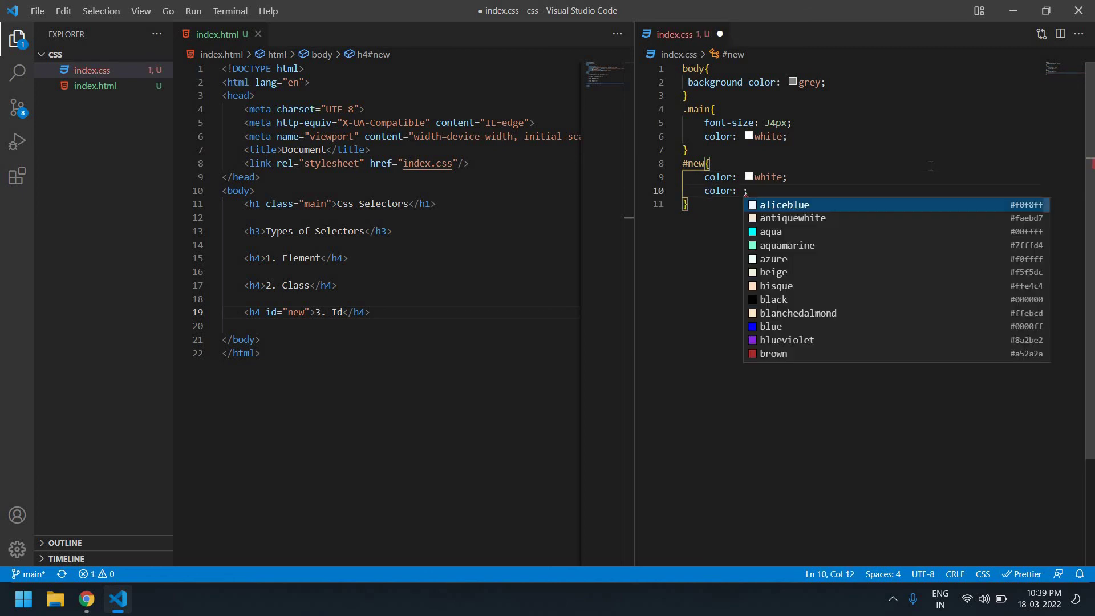
{"action": "key", "text": "BackSpace"}
{"action": "key", "text": "Delete"}
{"action": "key", "text": "BackSpace"}
{"action": "key", "text": "BackSpace"}
{"action": "key", "text": "BackSpace"}
{"action": "key", "text": "BackSpace"}
{"action": "key", "text": "BackSpace"}
{"action": "key", "text": "Return"}
{"action": "type", "text": "fon"}
{"action": "key", "text": "Down"}
{"action": "key", "text": "Return"}
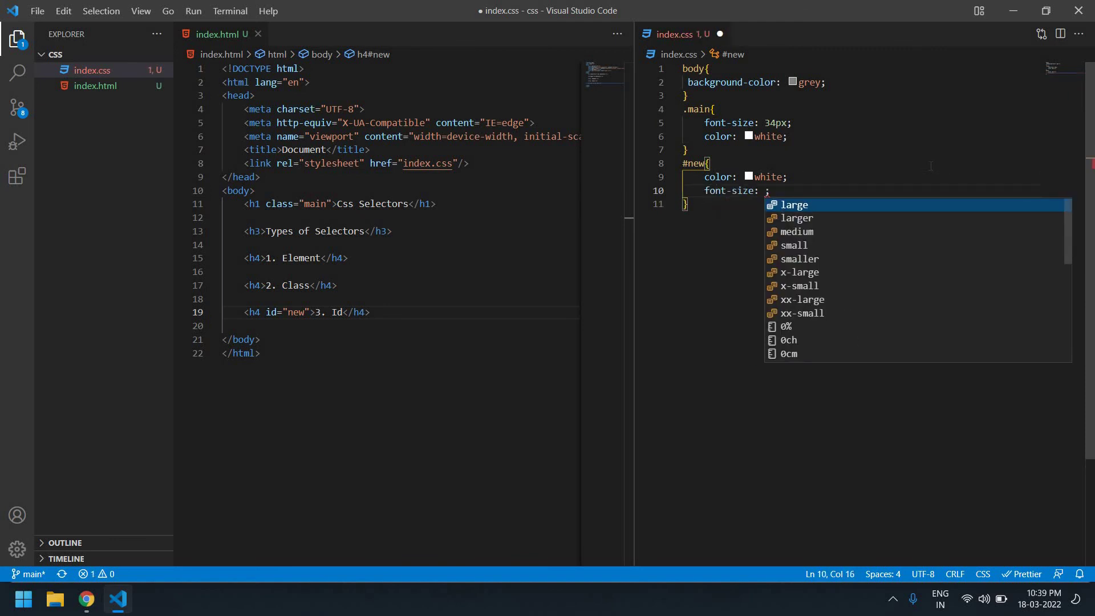
{"action": "type", "text": "50px"}
{"action": "key", "text": "End"}
{"action": "key", "text": "ctrl+s"}
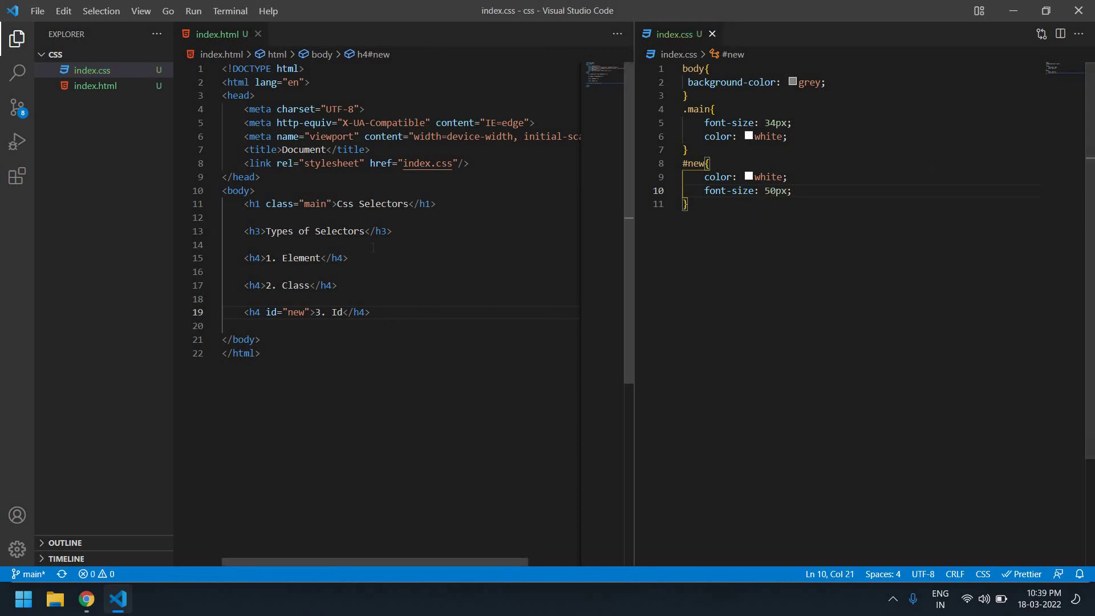
Reload Chrome to check the large '3. Id' heading, then return to VS Code
{"action": "key", "text": "alt+Tab"}
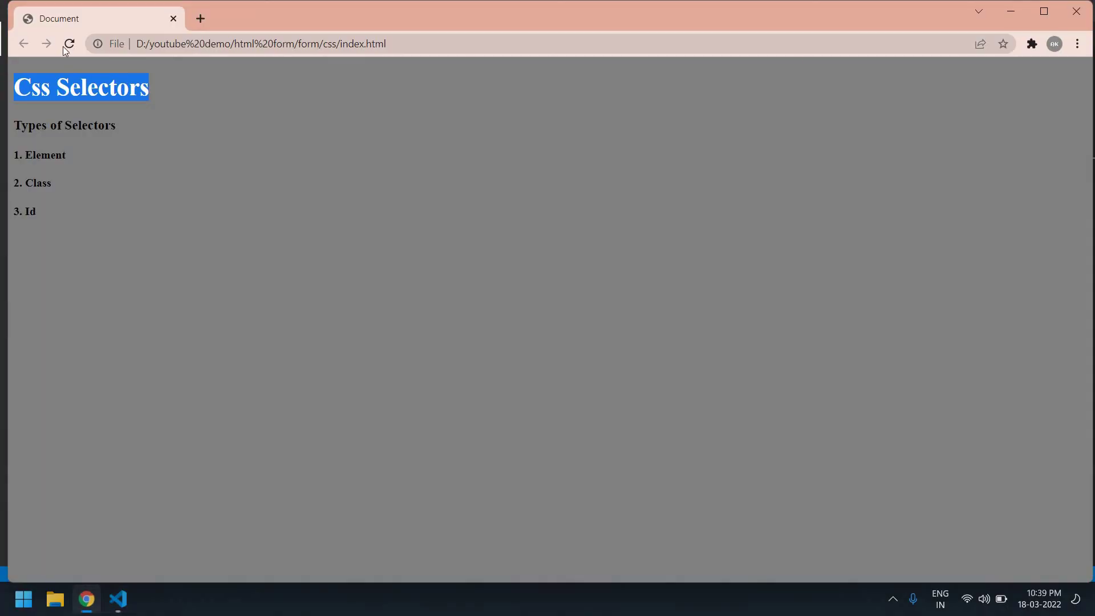
{"action": "key", "text": "ctrl+r"}
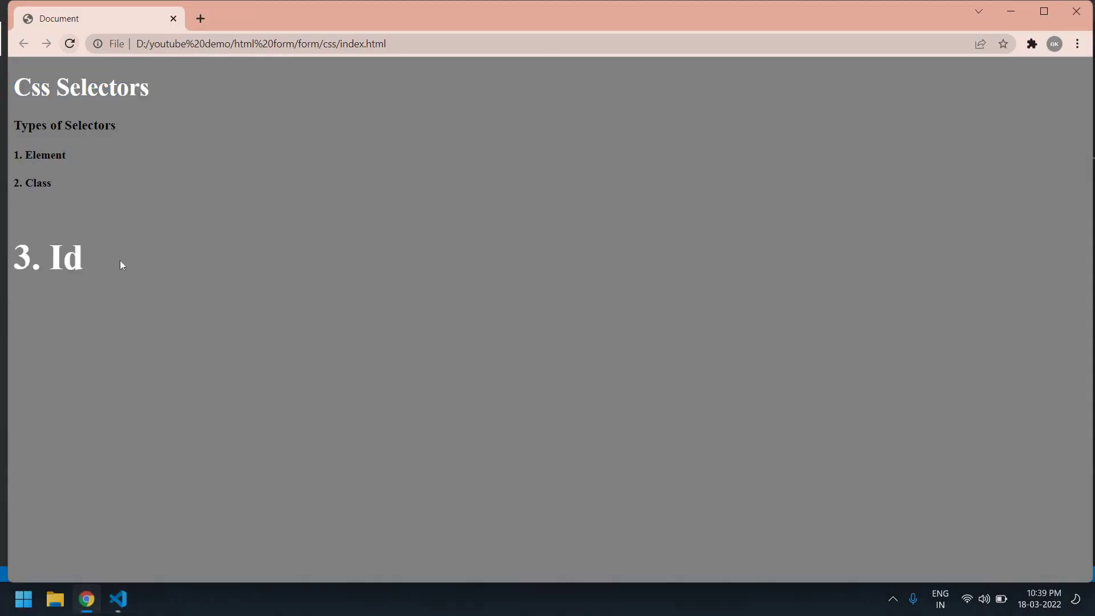
{"action": "left_click_drag", "start_coordinate": [120, 260], "coordinate": [13, 258]}
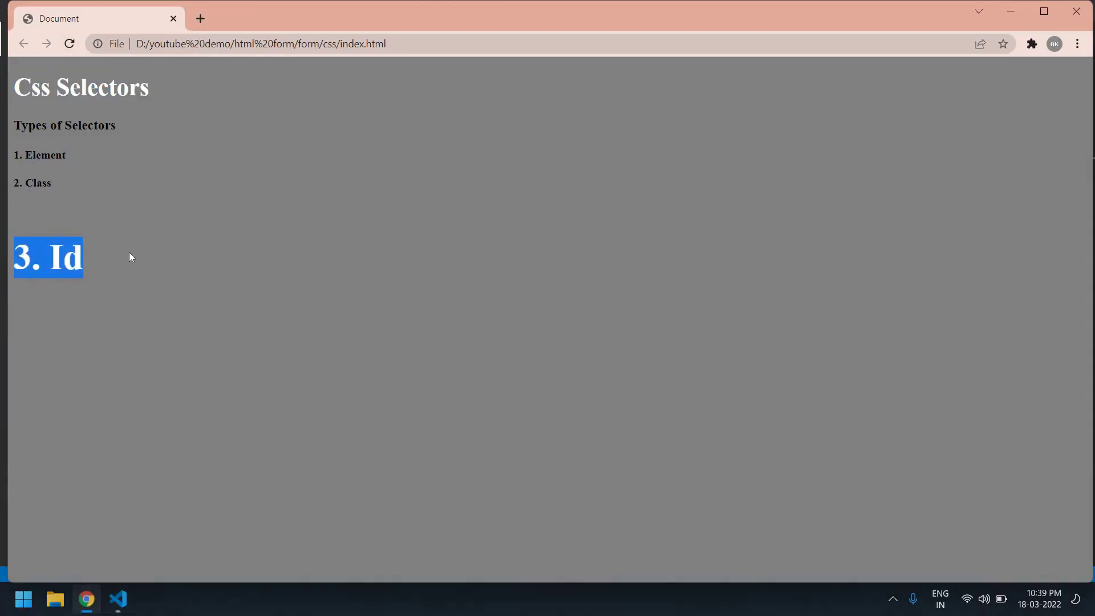
{"action": "key", "text": "alt+Tab"}
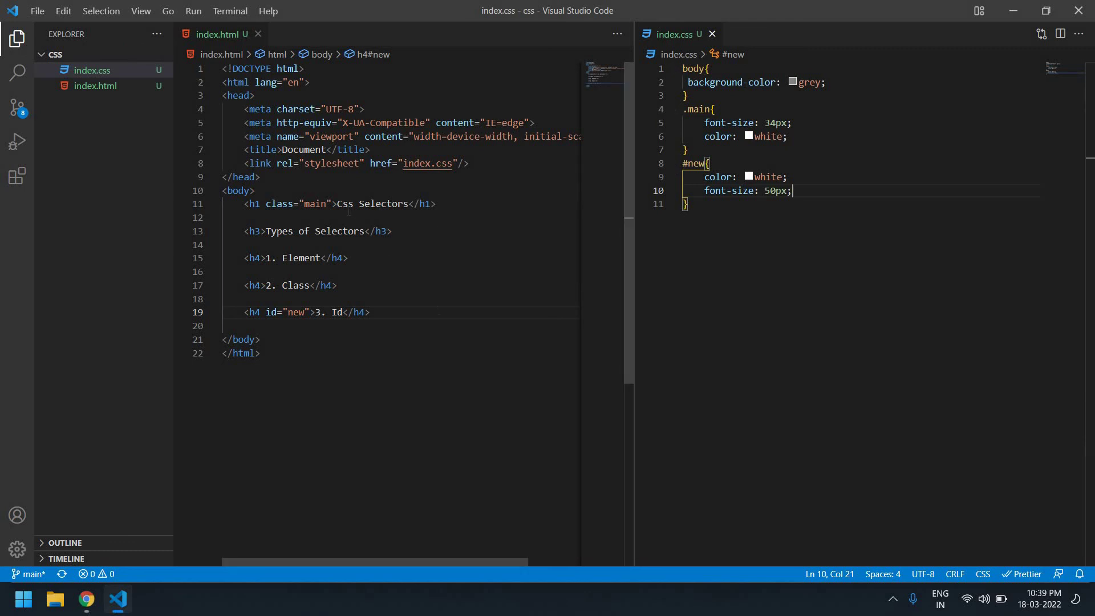
{"action": "key", "text": "Down"}
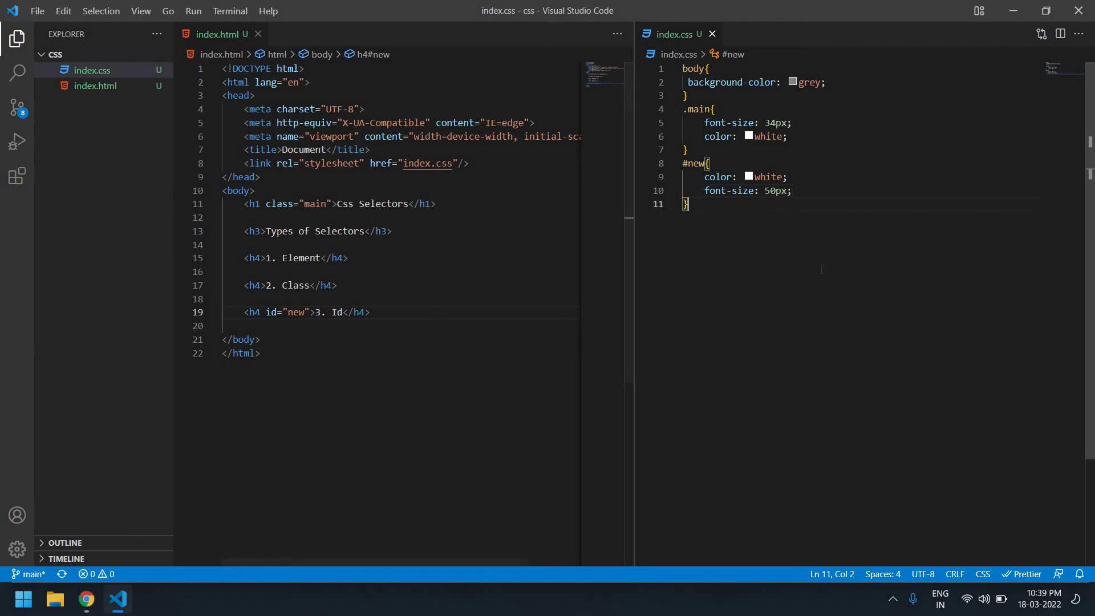